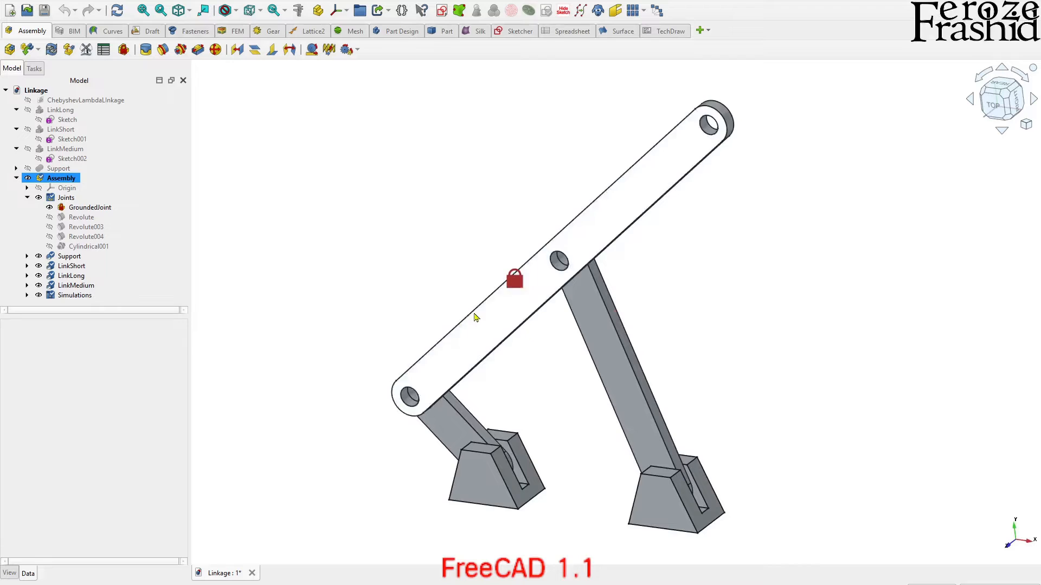
Try giving the assembly's Support link a random color from the Part workbench
left_click(115, 219)
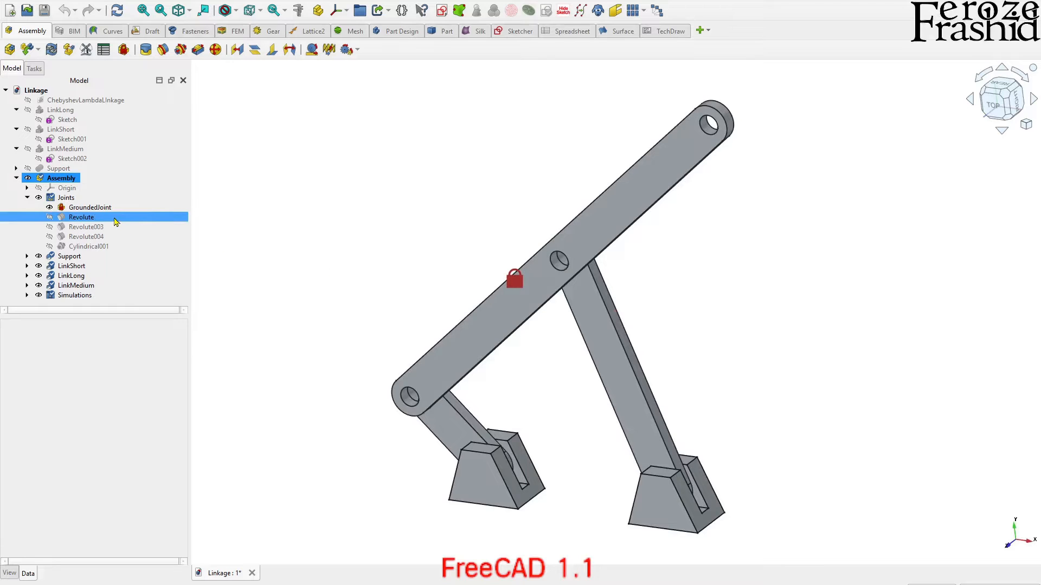
left_click(100, 228)
left_click(69, 256)
scroll(244, 265, "down", 1)
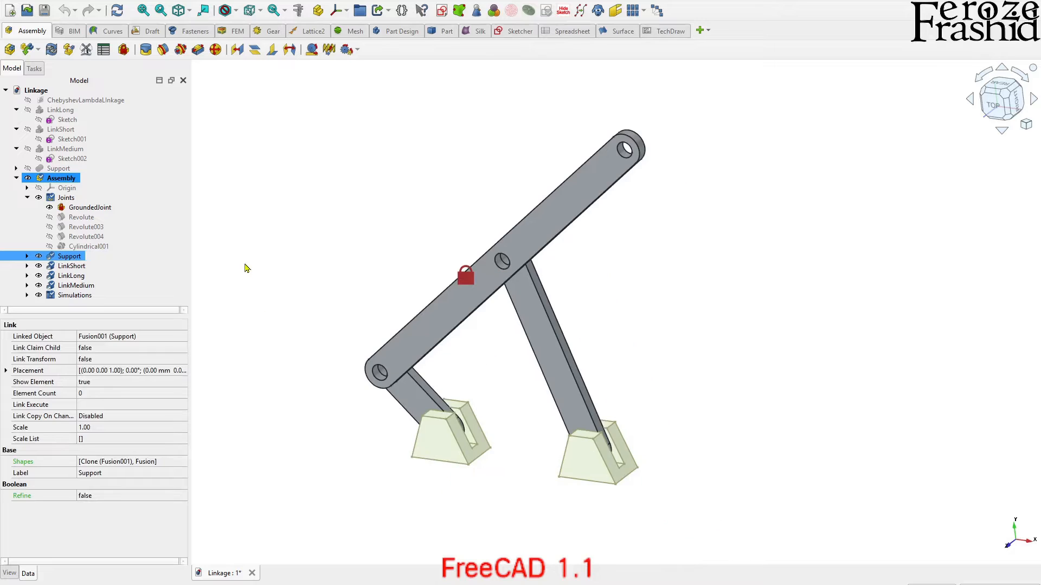
scroll(450, 440, "up", 1)
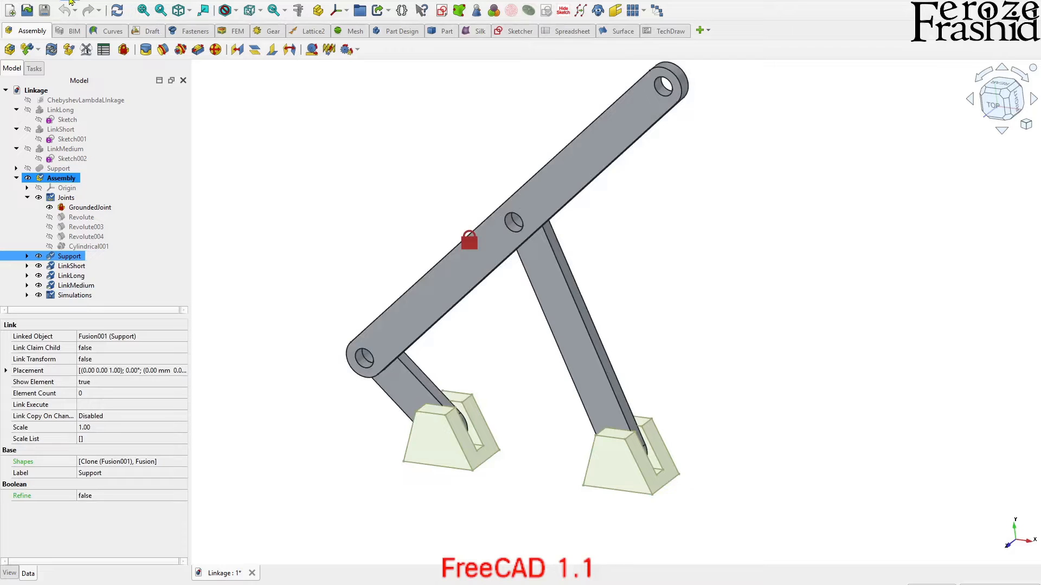
left_click(443, 30)
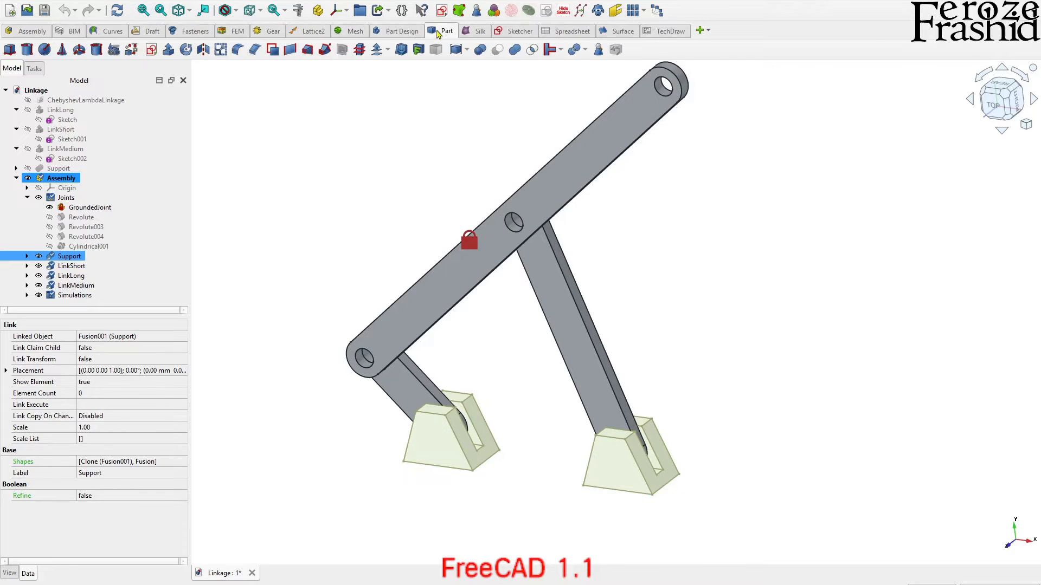
right_click(70, 259)
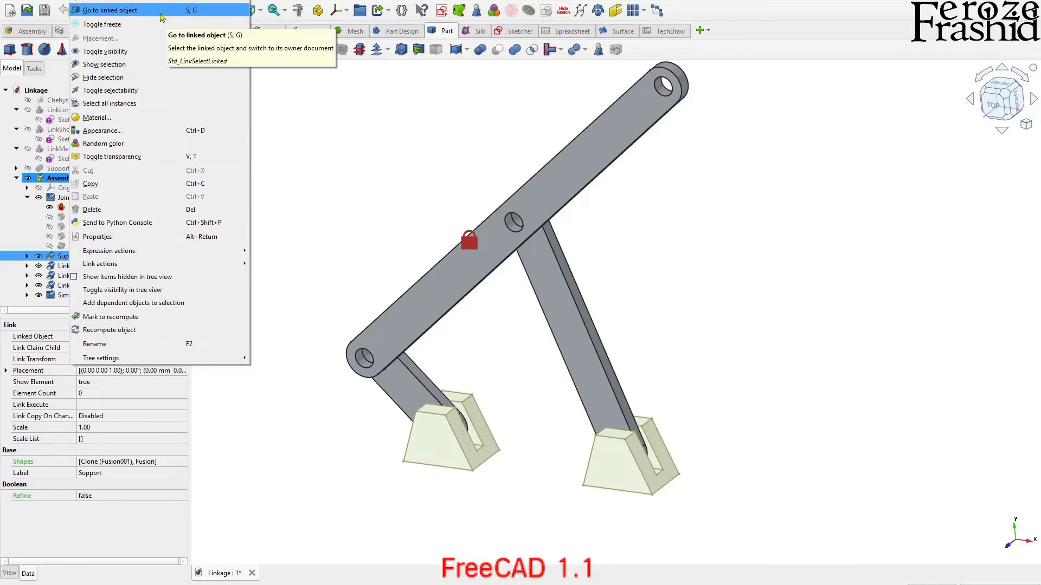
left_click(124, 146)
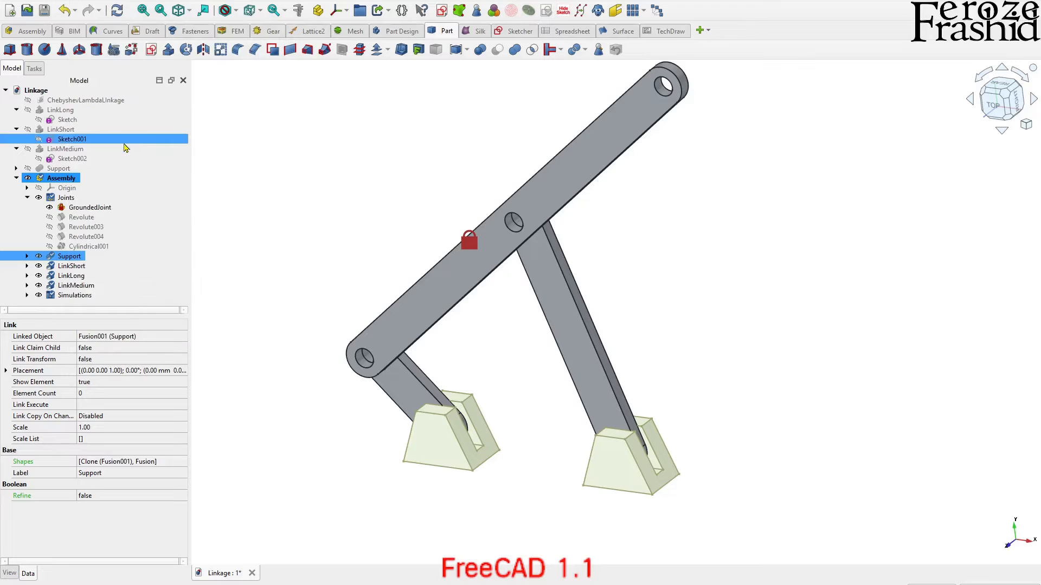
left_click(309, 254)
Examine how both support blocks display up close, with the Support link selected and deselected
scroll(294, 190, "down", 1)
scroll(294, 190, "down", 1)
scroll(423, 429, "up", 3)
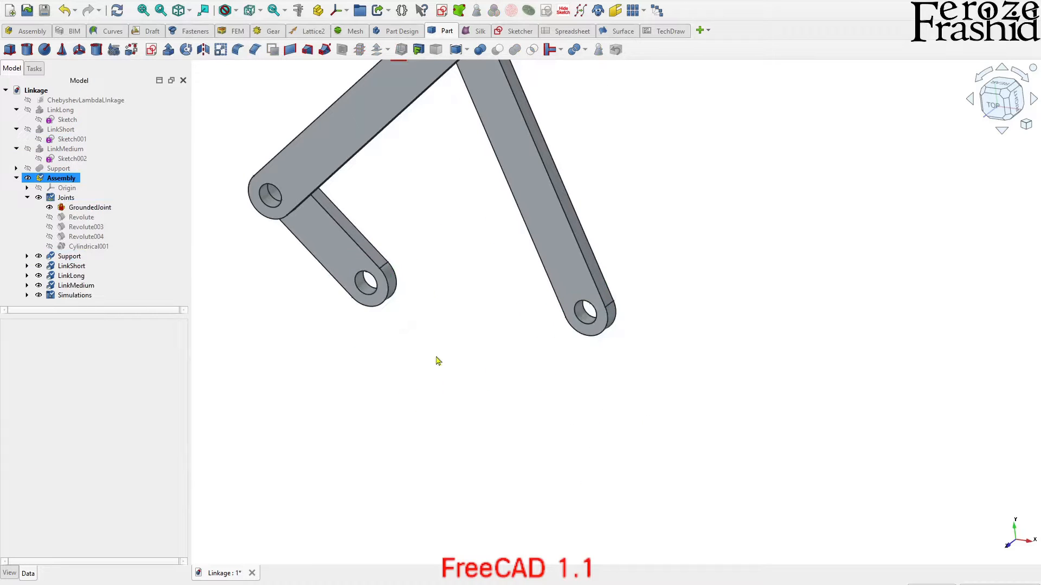
left_click(386, 322)
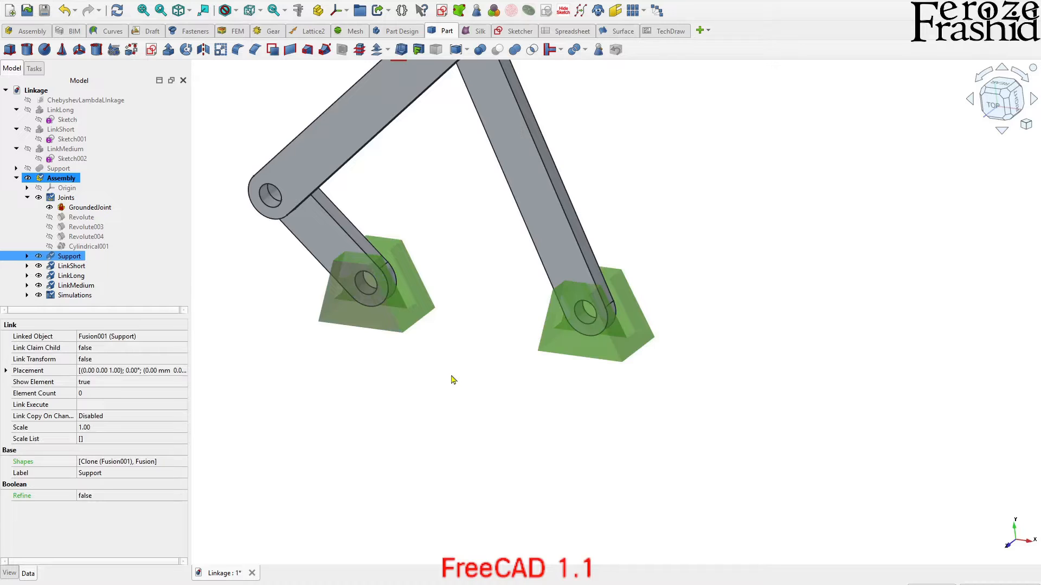
left_click(454, 379)
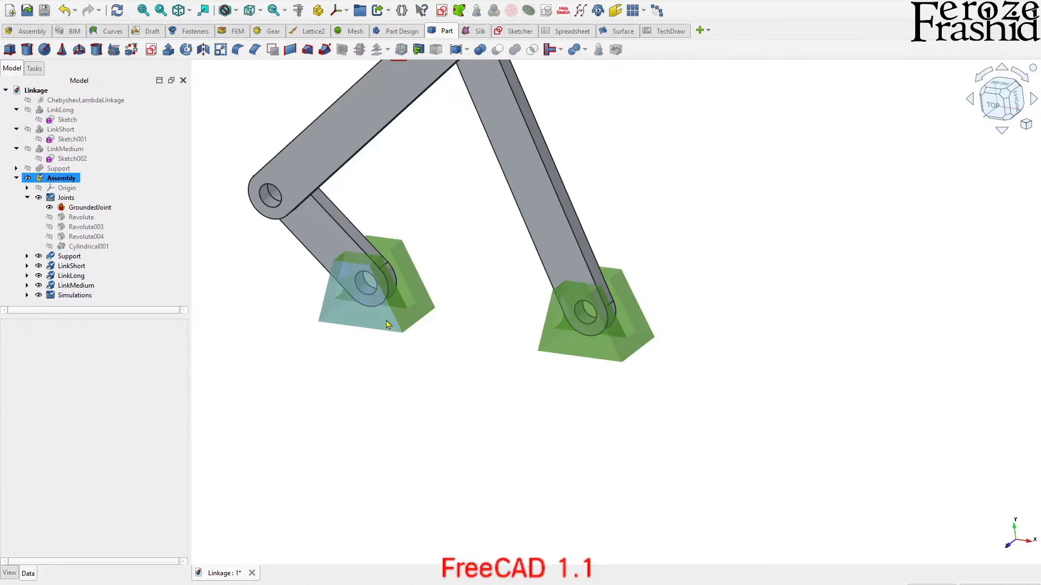
scroll(425, 453, "down", 2)
scroll(413, 362, "up", 1)
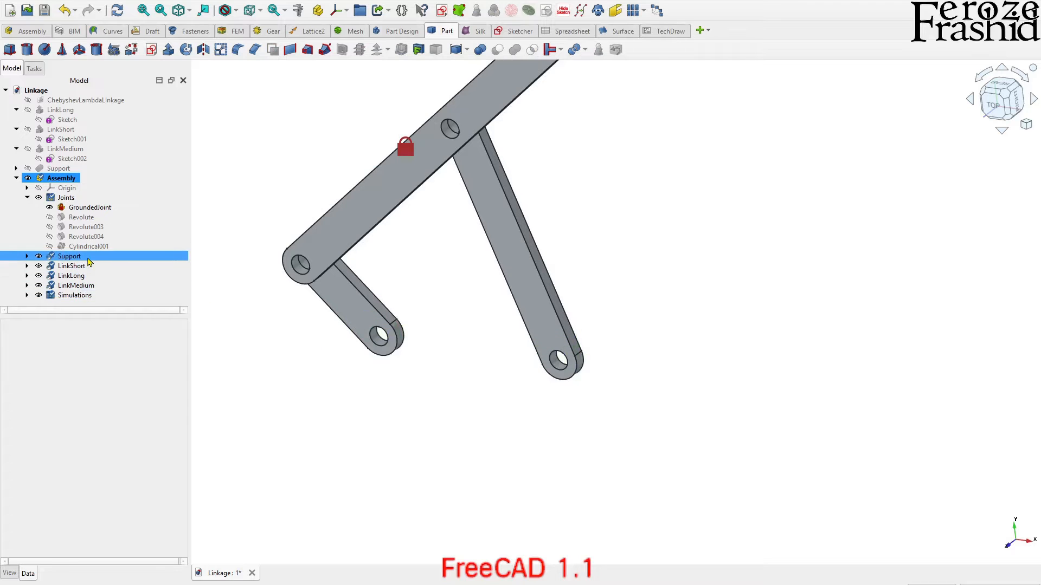
Set the Support link's transparency to 100 in its view properties
left_click(70, 257)
left_click(11, 573)
scroll(49, 488, "down", 2)
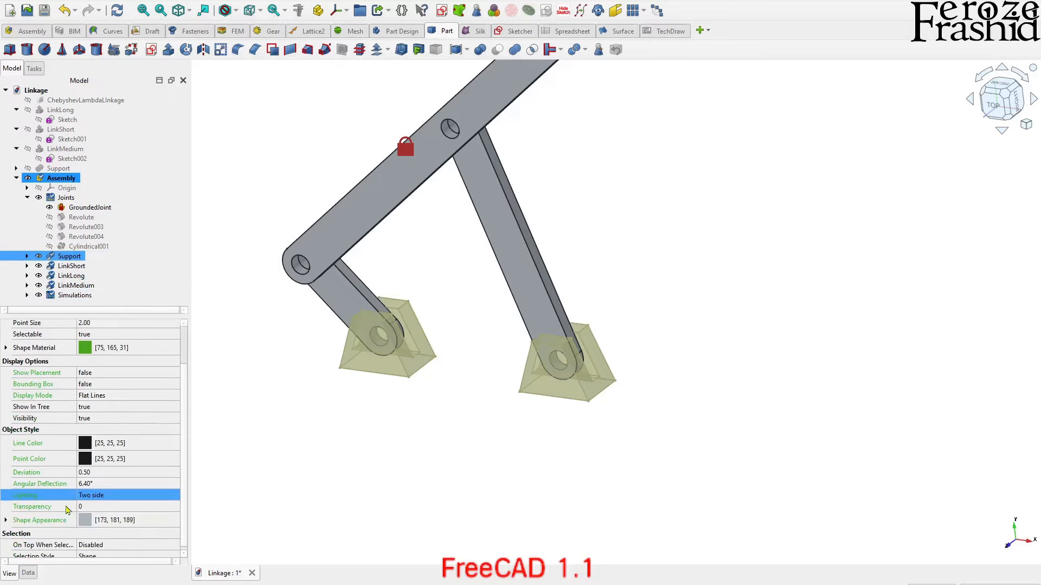
left_click(46, 521)
left_click(99, 507)
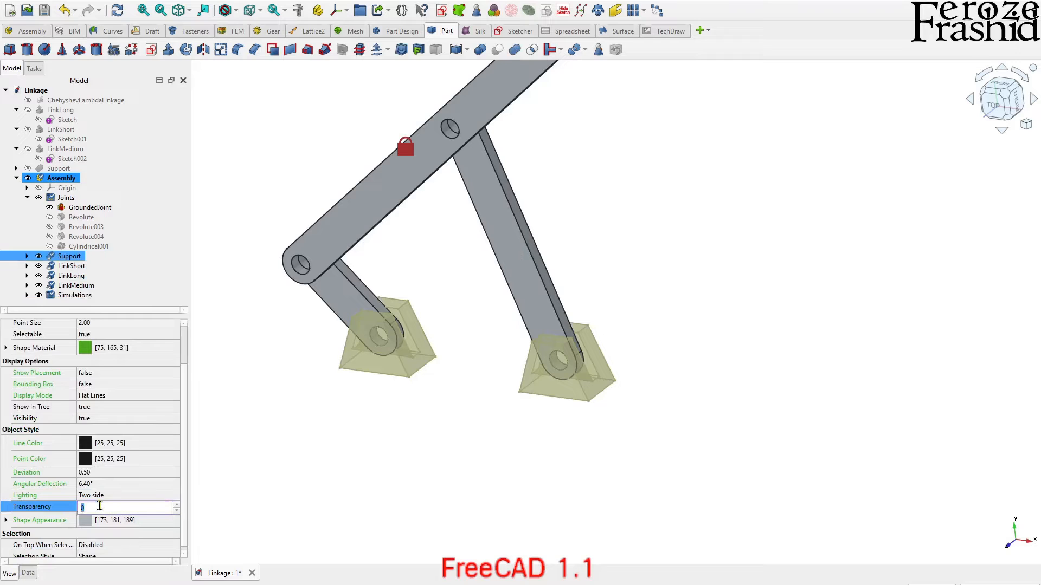
type("100")
key("Return")
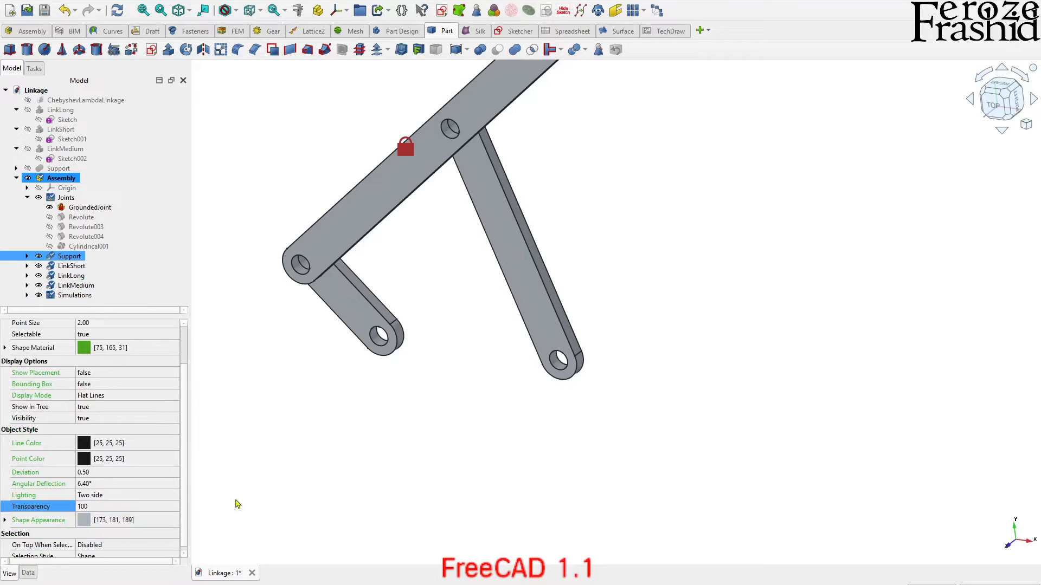
left_click(234, 500)
Set the Support link's transparency back to 0
left_click(395, 379)
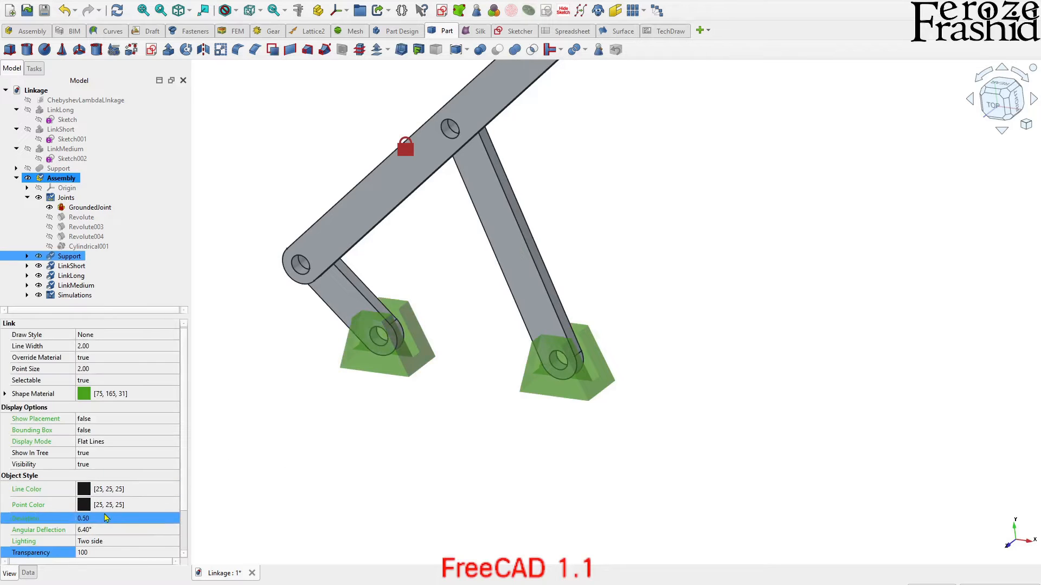
left_click(100, 553)
type("0")
key("Return")
left_click(374, 390)
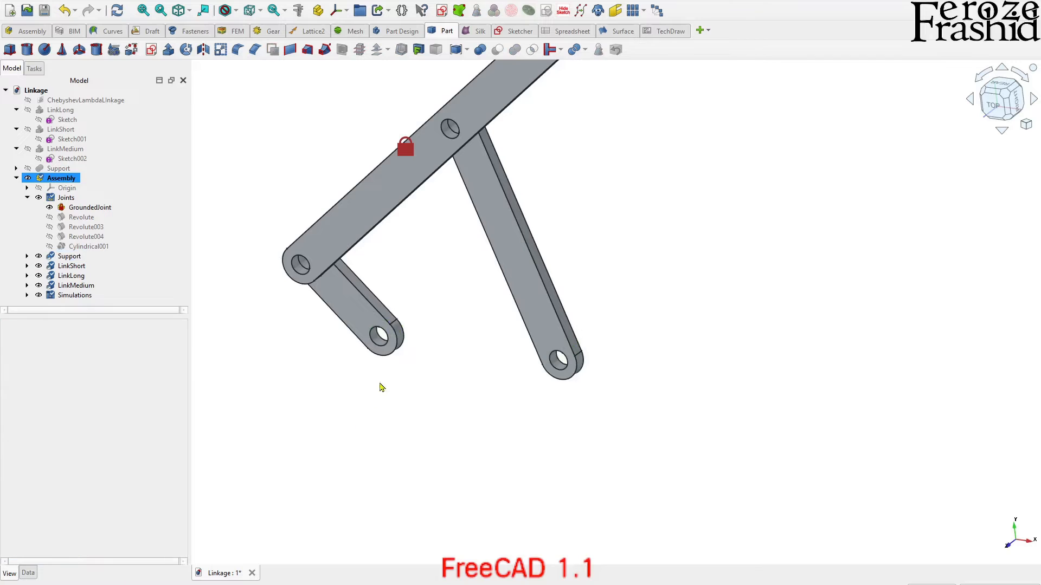
Remove all element color overrides, including the Face entry, from the Support link and accept the change
left_click(398, 374)
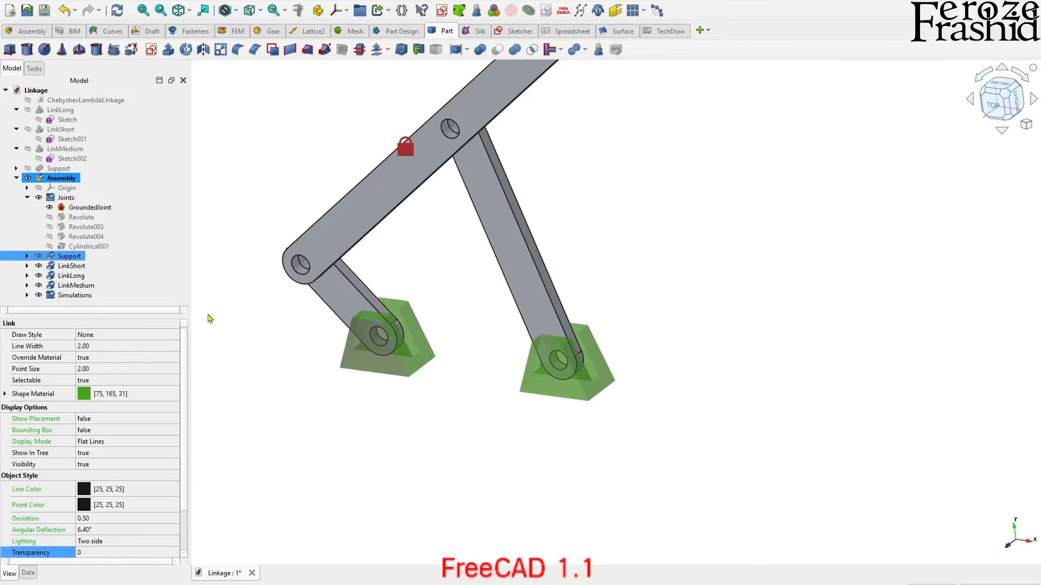
middle_click_drag(454, 445, 424, 454)
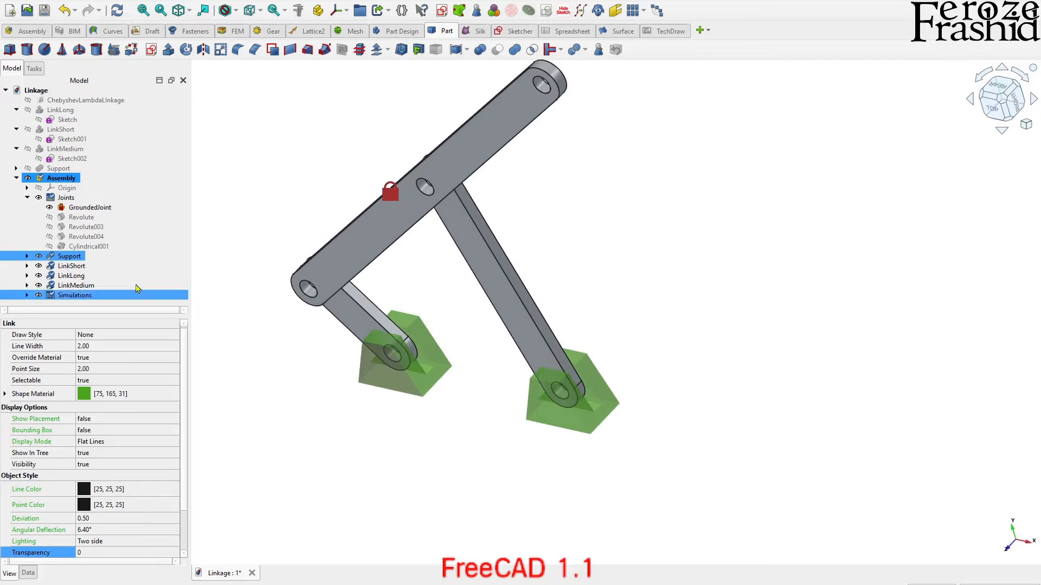
right_click(72, 262)
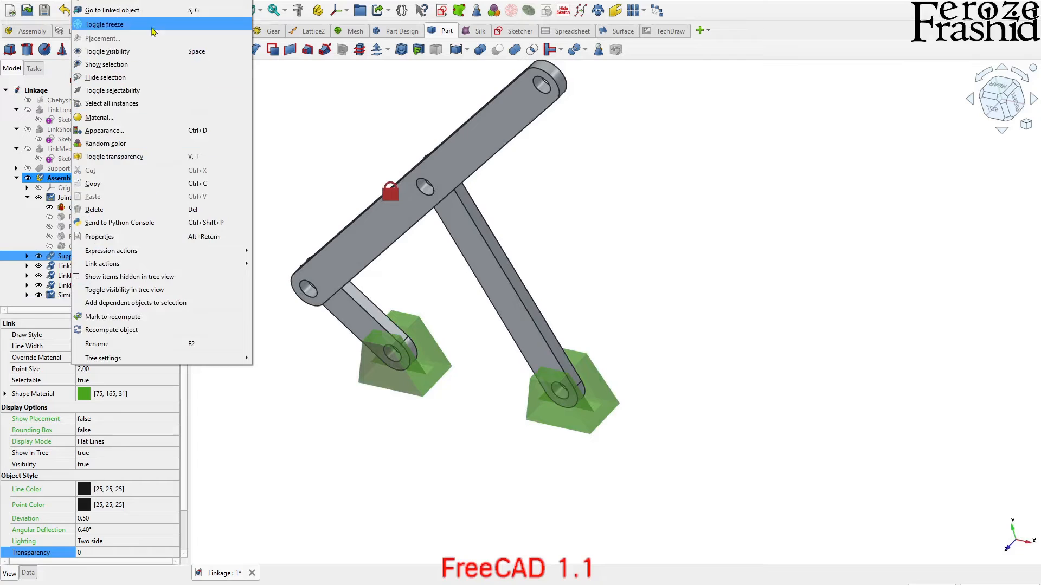
left_click(140, 2)
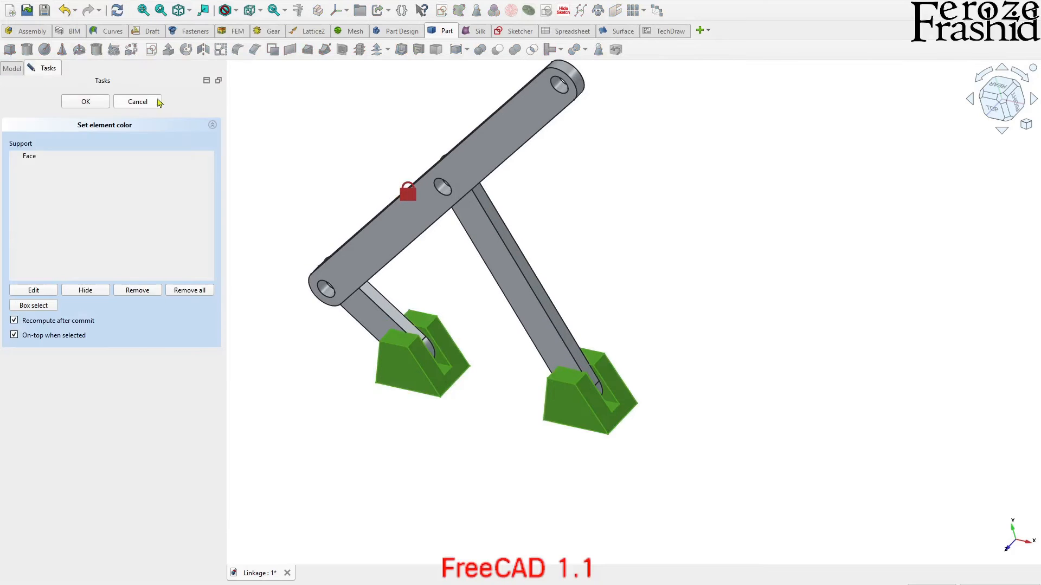
left_click(37, 158)
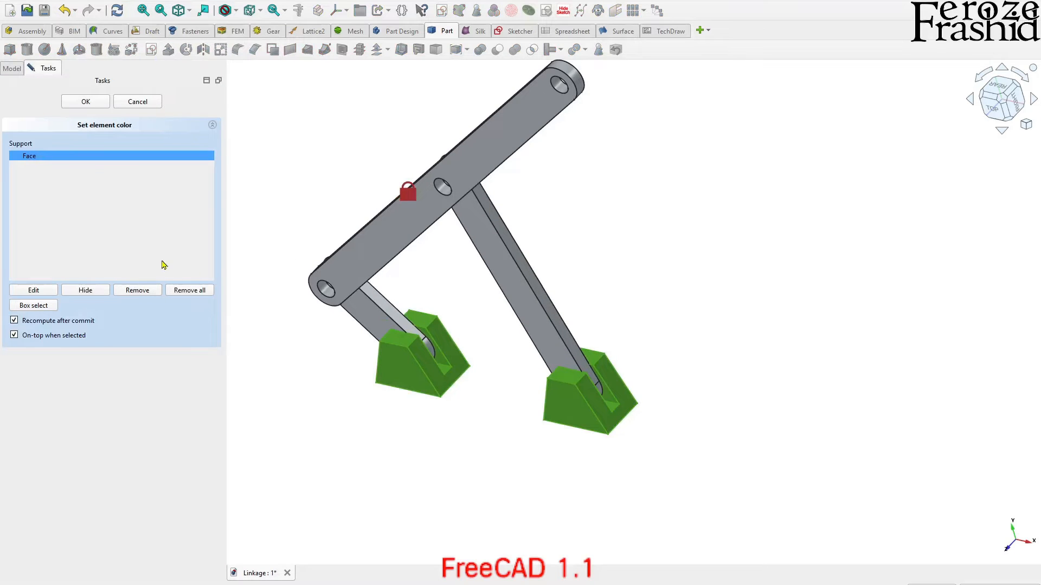
left_click(190, 291)
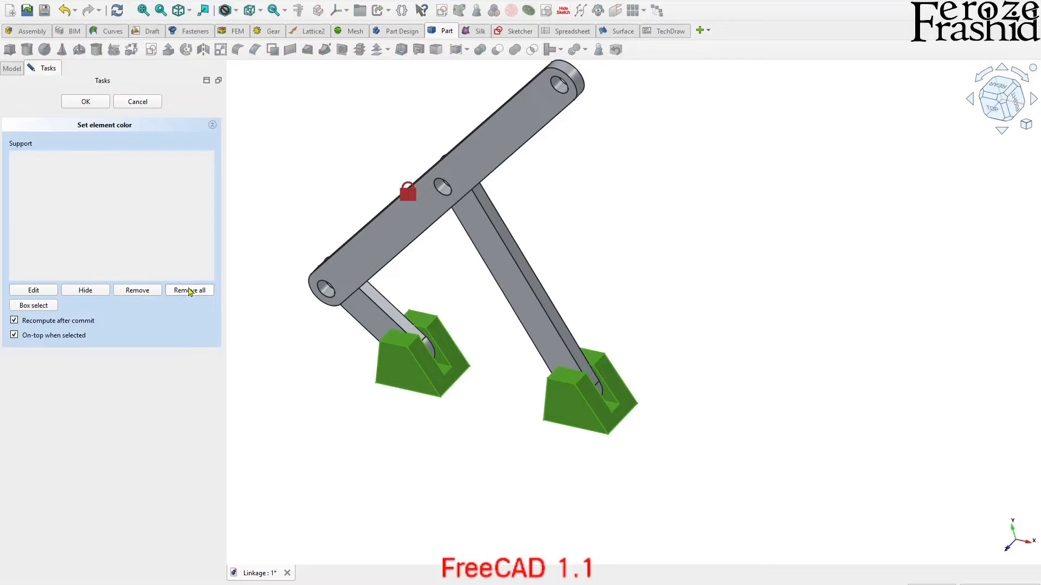
left_click(86, 103)
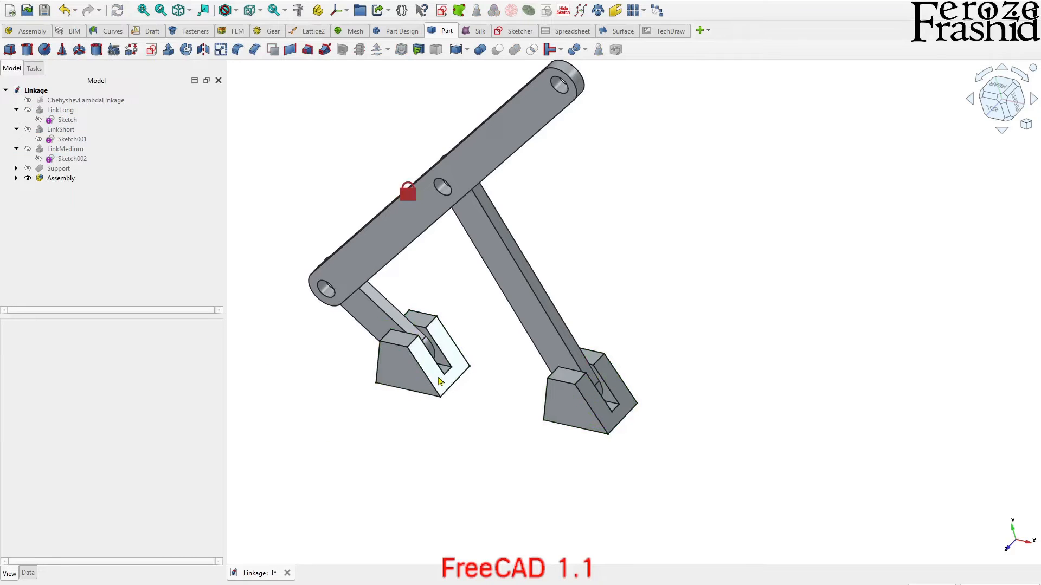
Apply random colors to the assembly's Support link repeatedly until both support blocks are light green
scroll(458, 366, "up", 2)
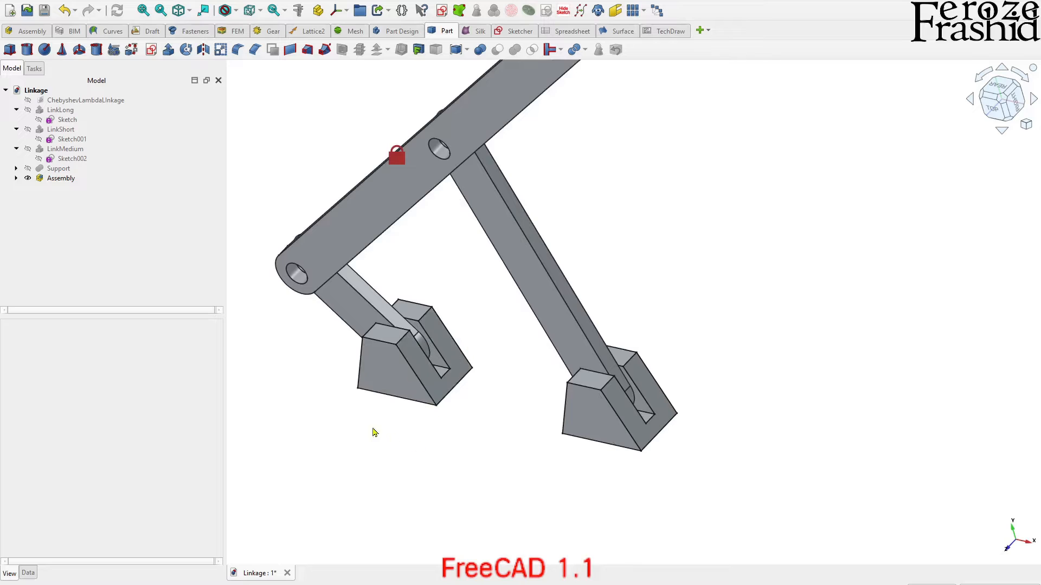
left_click(404, 368)
left_click(17, 178)
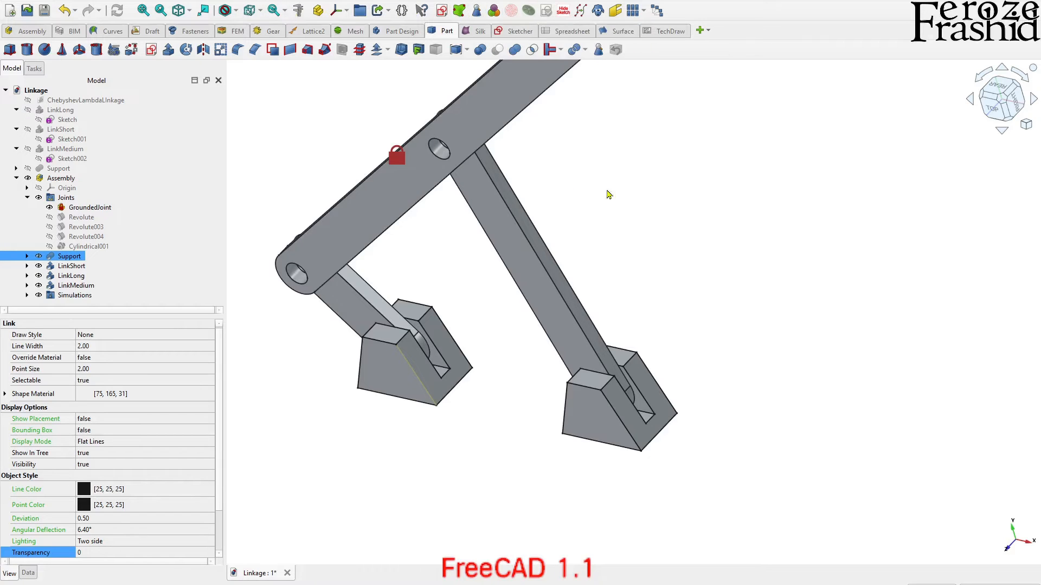
left_click(494, 10)
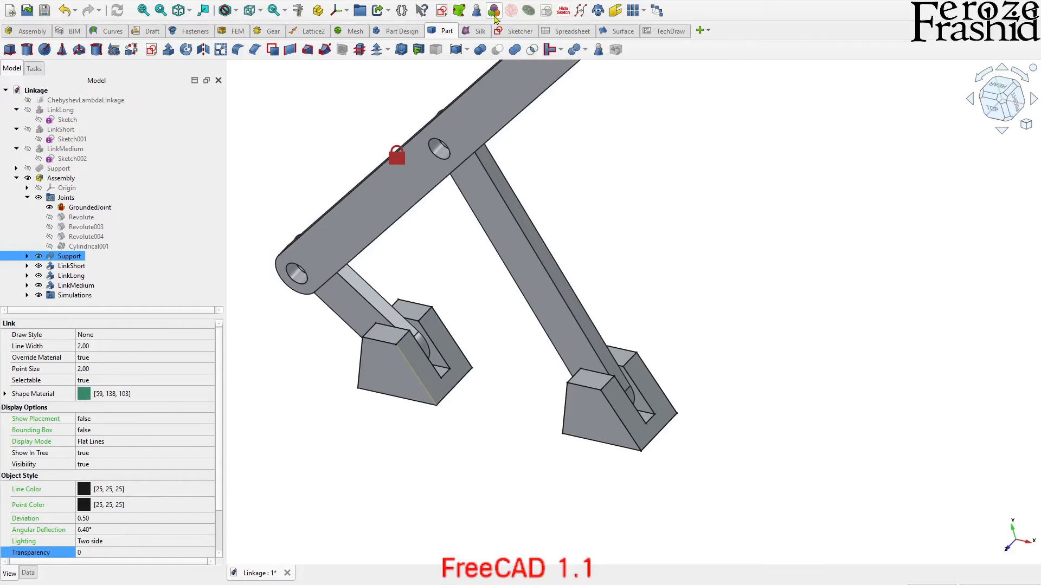
left_click(666, 224)
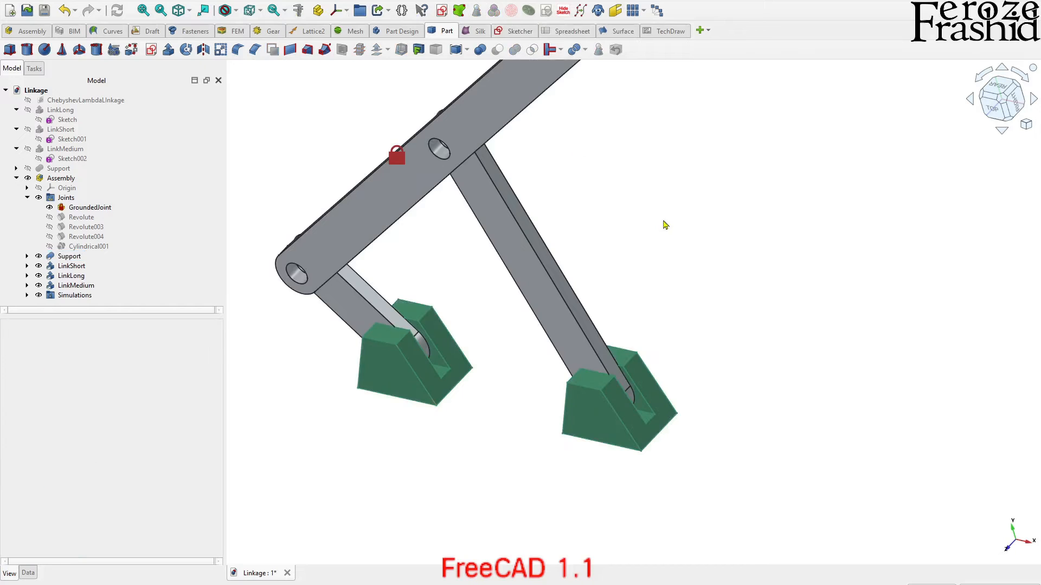
left_click(425, 393)
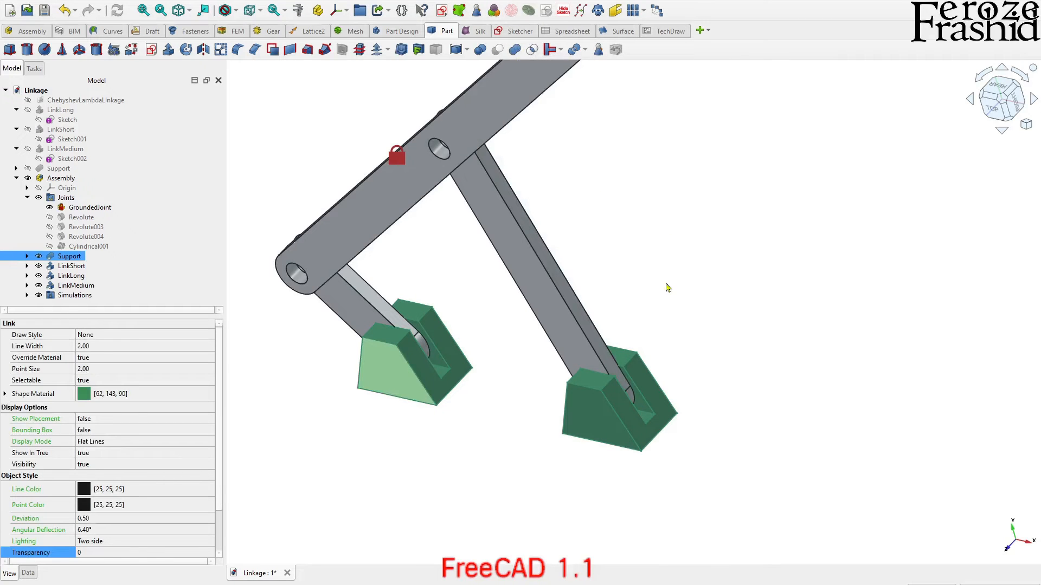
left_click(599, 181)
left_click(436, 349)
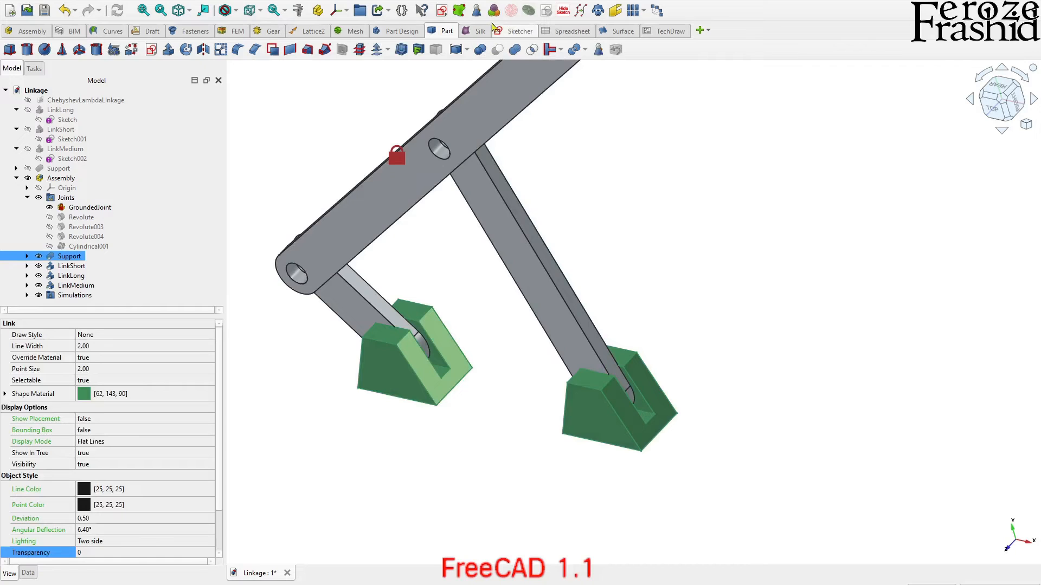
left_click(720, 340)
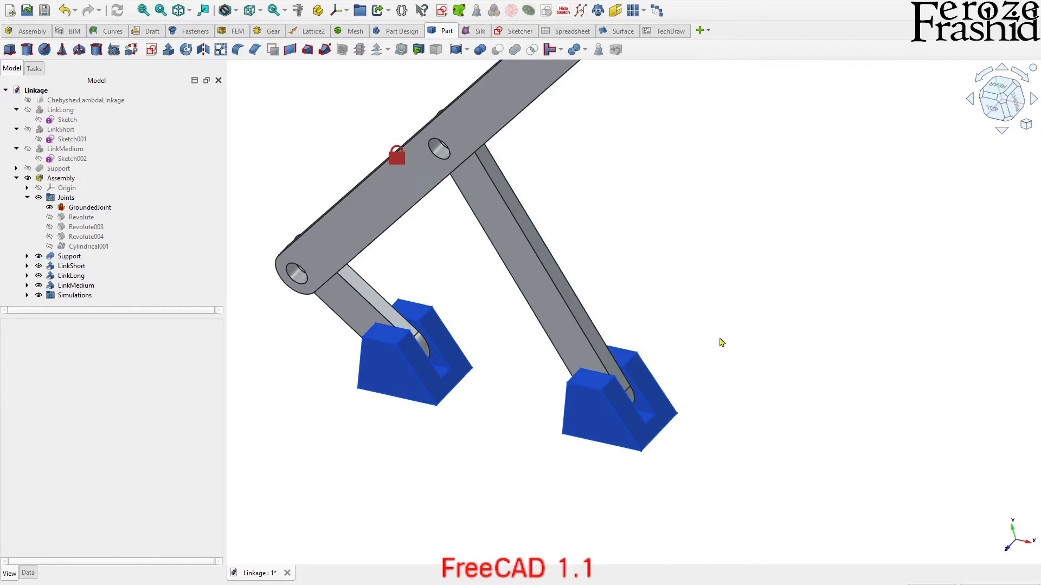
left_click(466, 371)
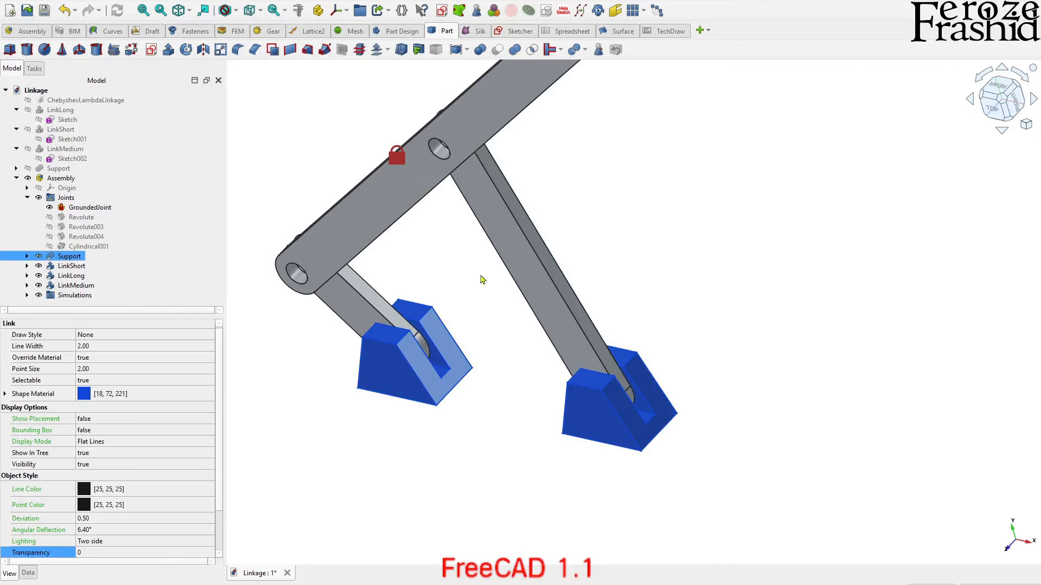
left_click(493, 10)
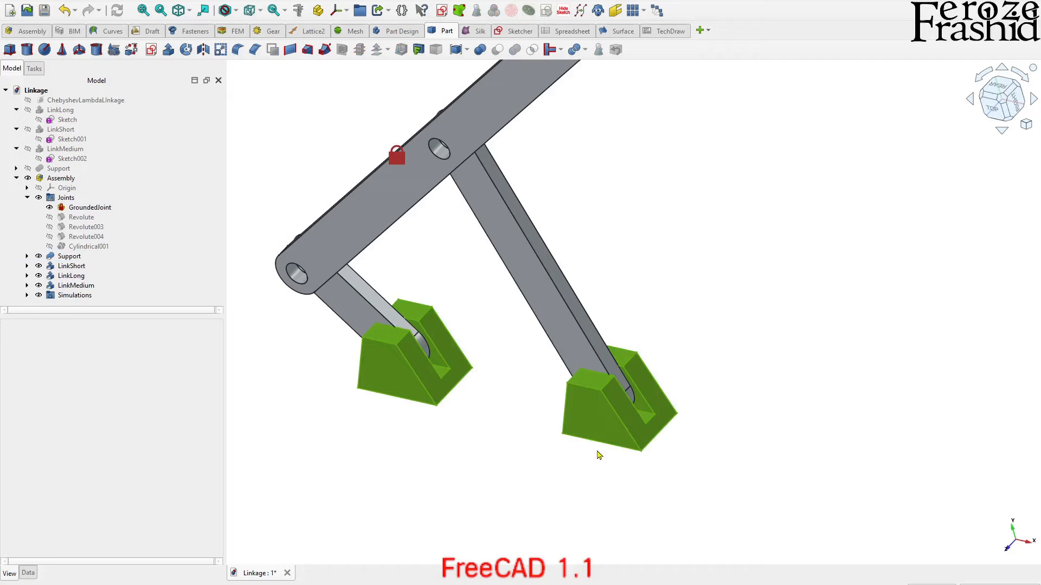
Select the LinkMedium link in the assembly and apply a random color to it
scroll(531, 464, "down", 1)
middle_click_drag(502, 396, 500, 389)
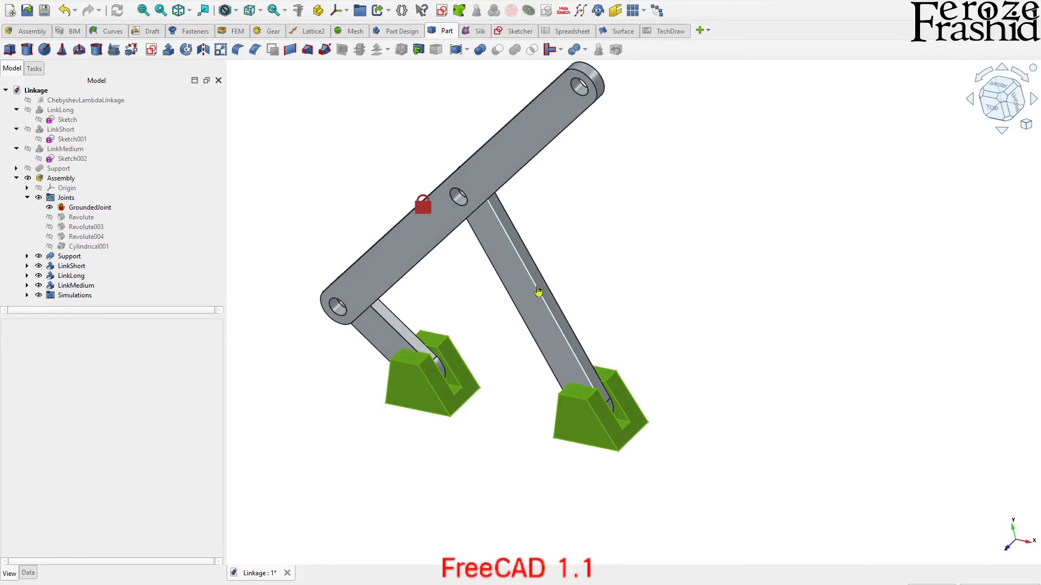
left_click(538, 291)
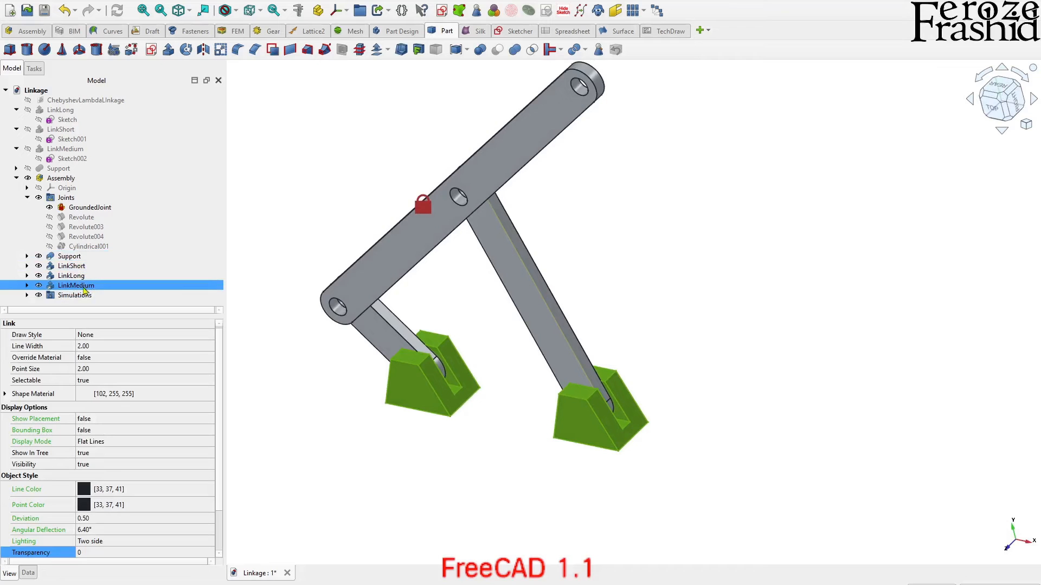
left_click(493, 10)
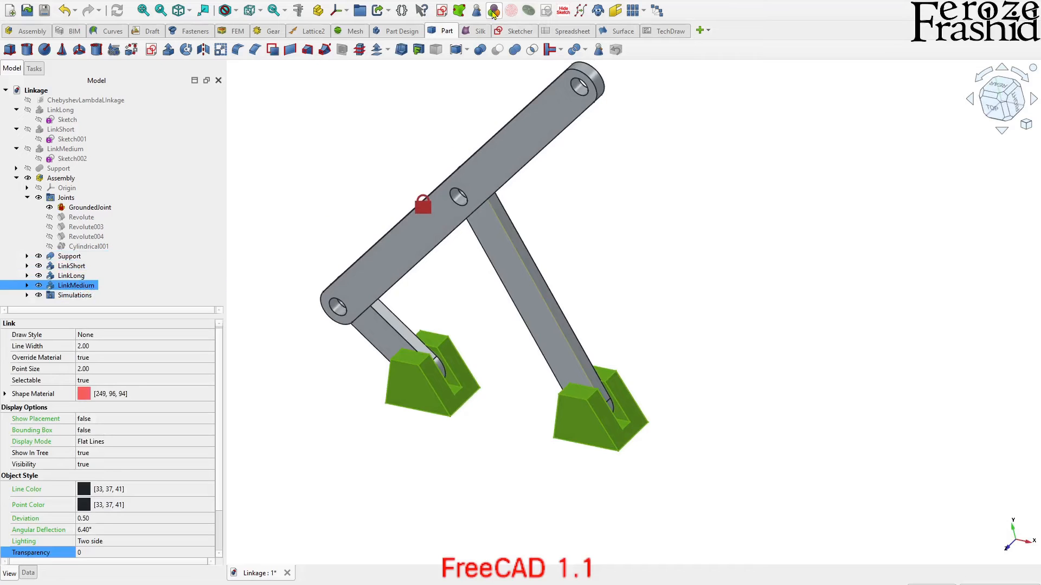
left_click(662, 281)
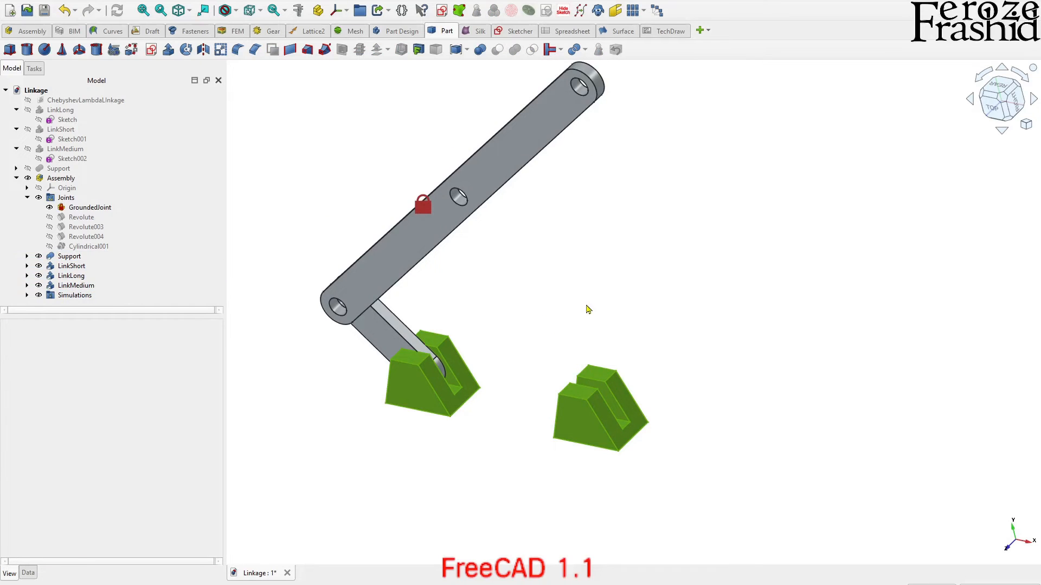
Apply a random color to the LinkLong link in the assembly
left_click(441, 239)
left_click(494, 11)
left_click(719, 277)
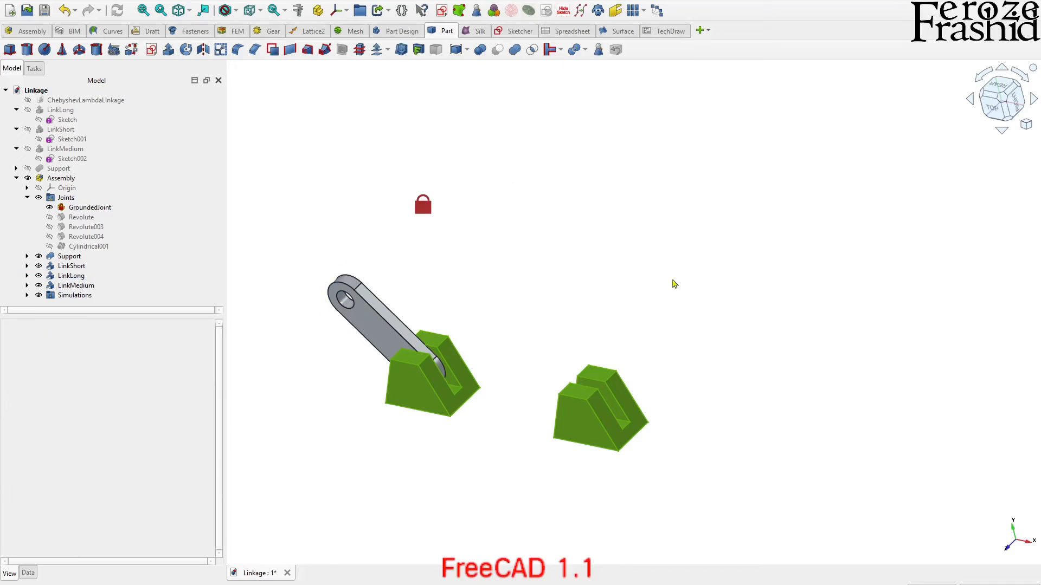
Inspect the assembly's LinkShort link and check its hidden source part by briefly showing and hiding it
left_click(393, 329)
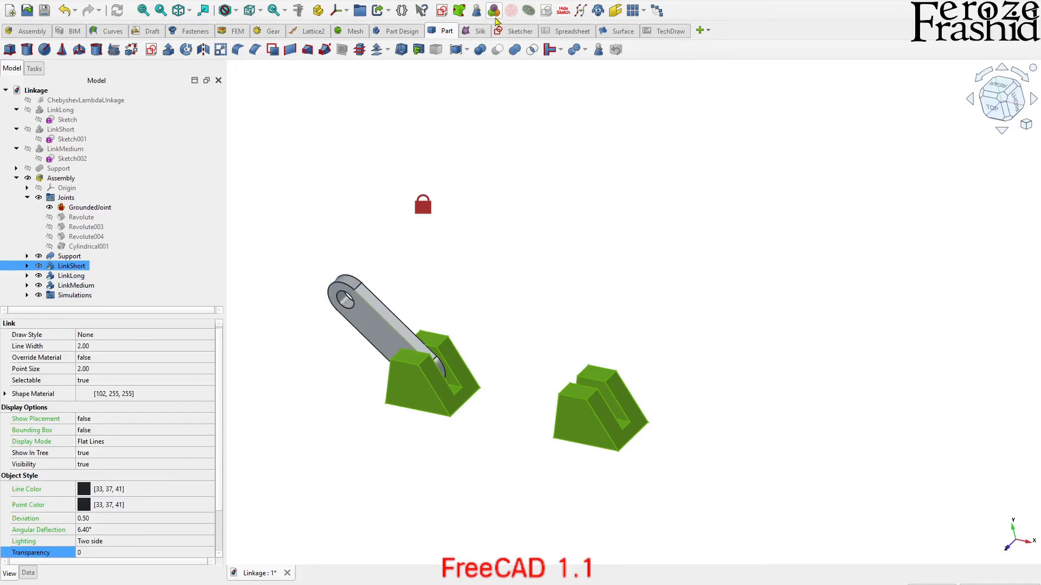
left_click(706, 293)
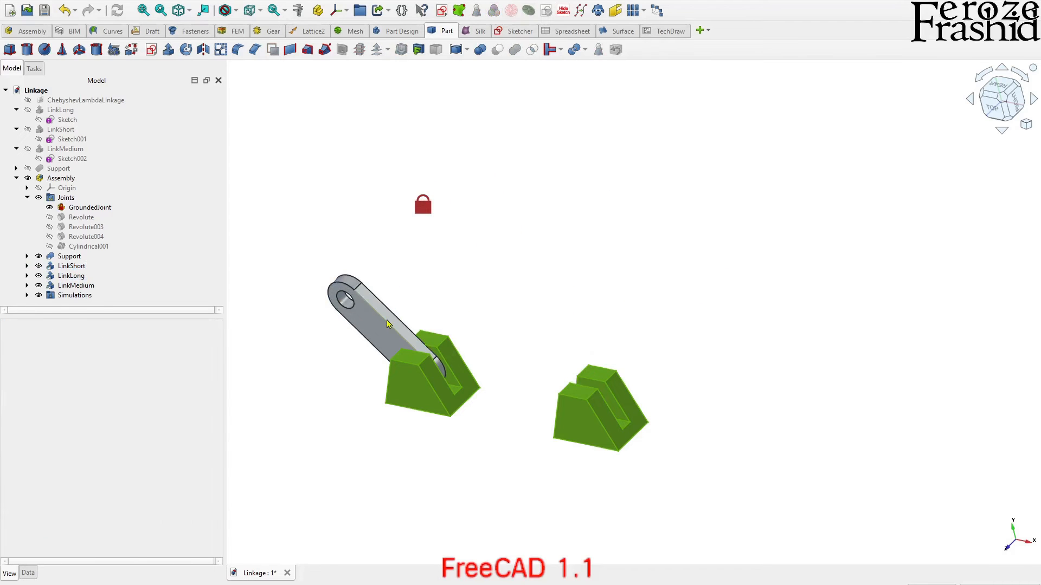
left_click(387, 323)
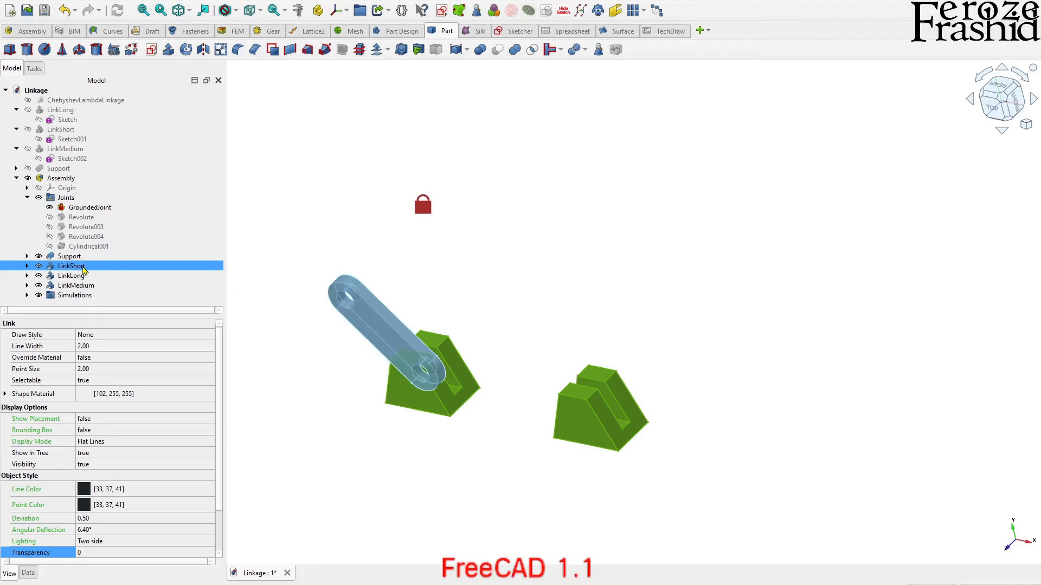
left_click(66, 197)
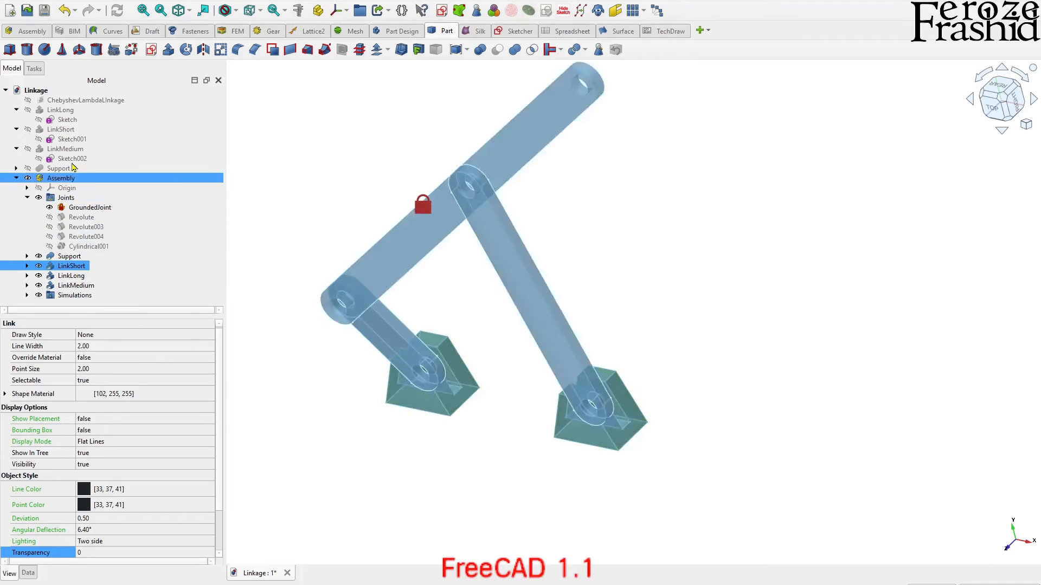
left_click(72, 130)
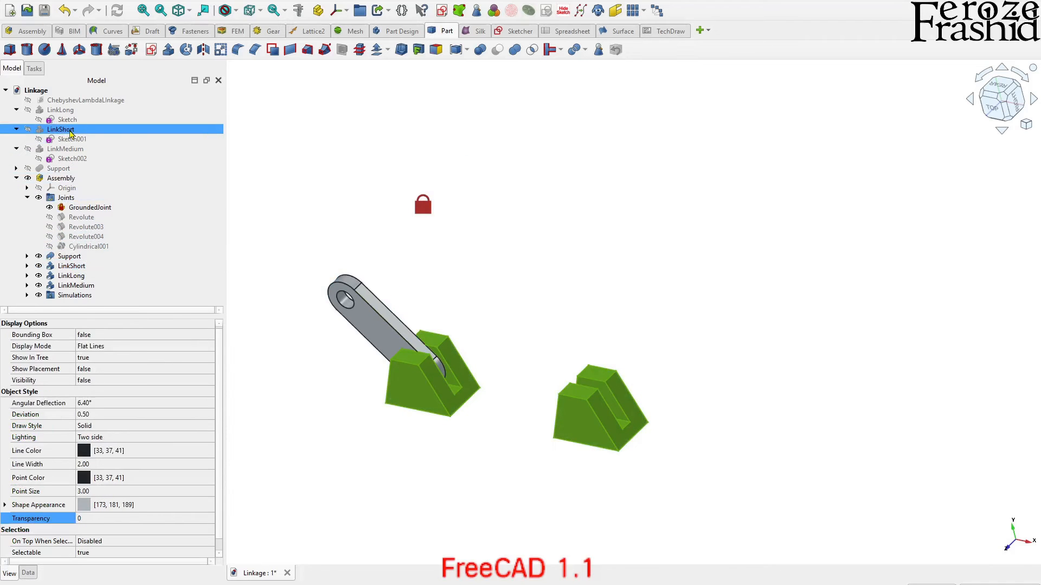
left_click(28, 130)
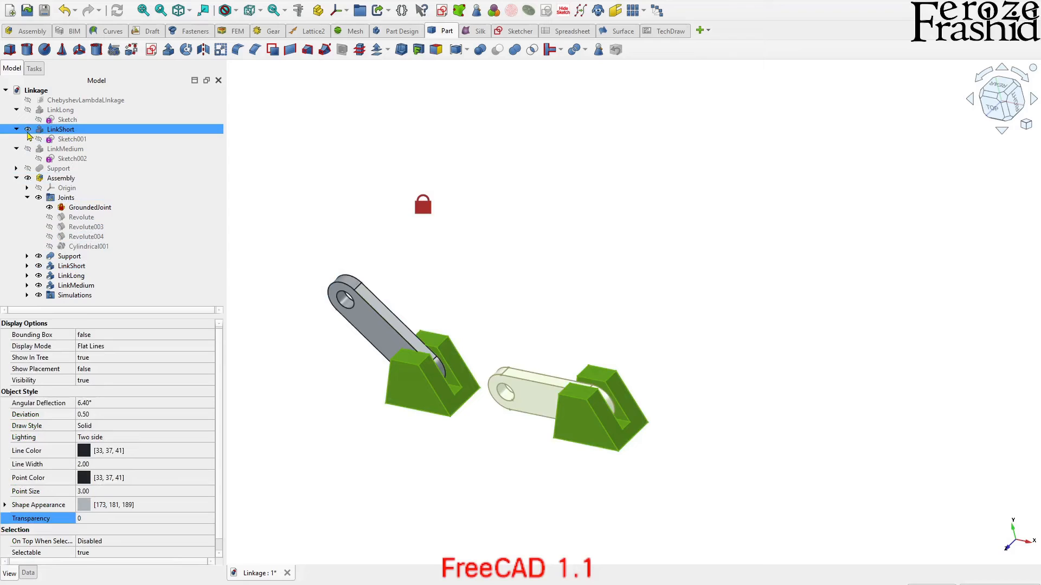
left_click(28, 130)
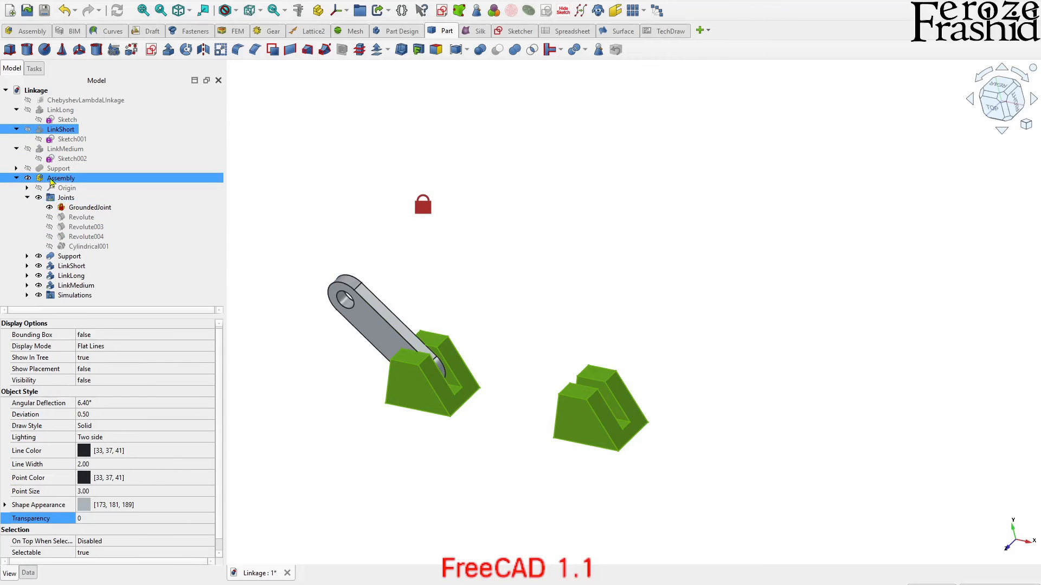
Apply random colors to the source LinkShort part repeatedly until the short link in the assembly is orange
left_click(30, 134)
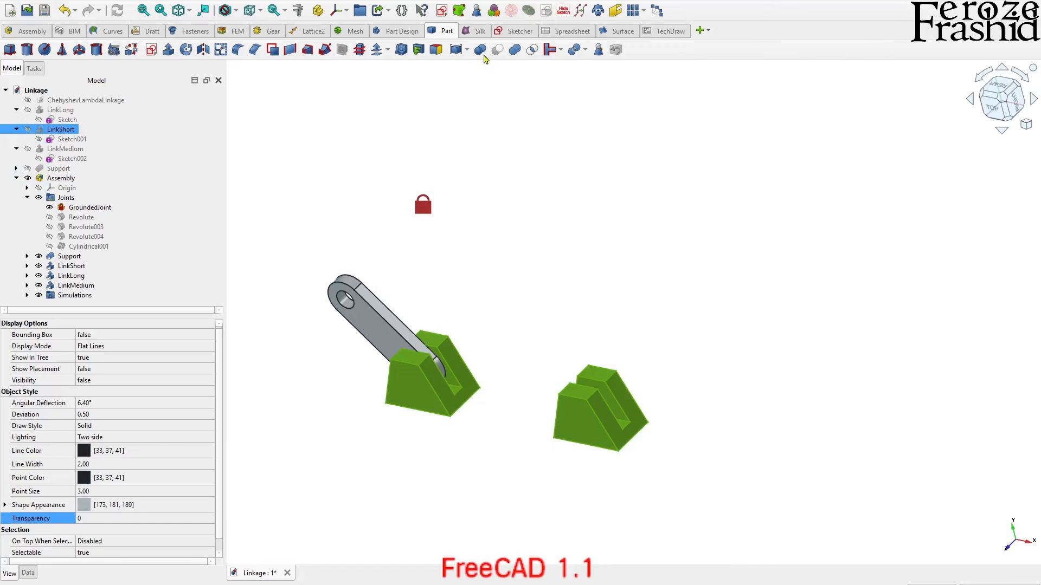
left_click(494, 11)
left_click(729, 263)
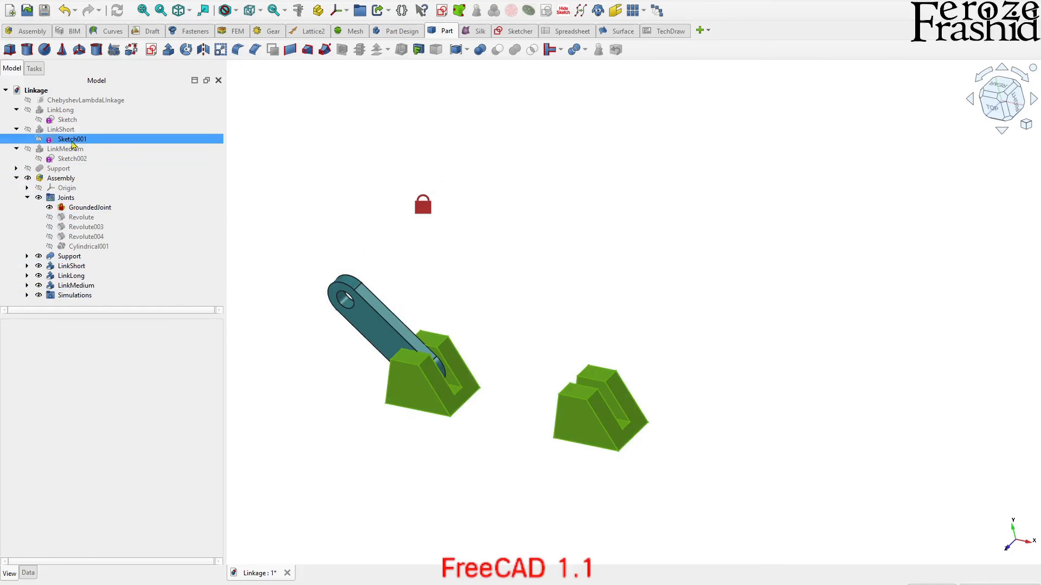
left_click(95, 130)
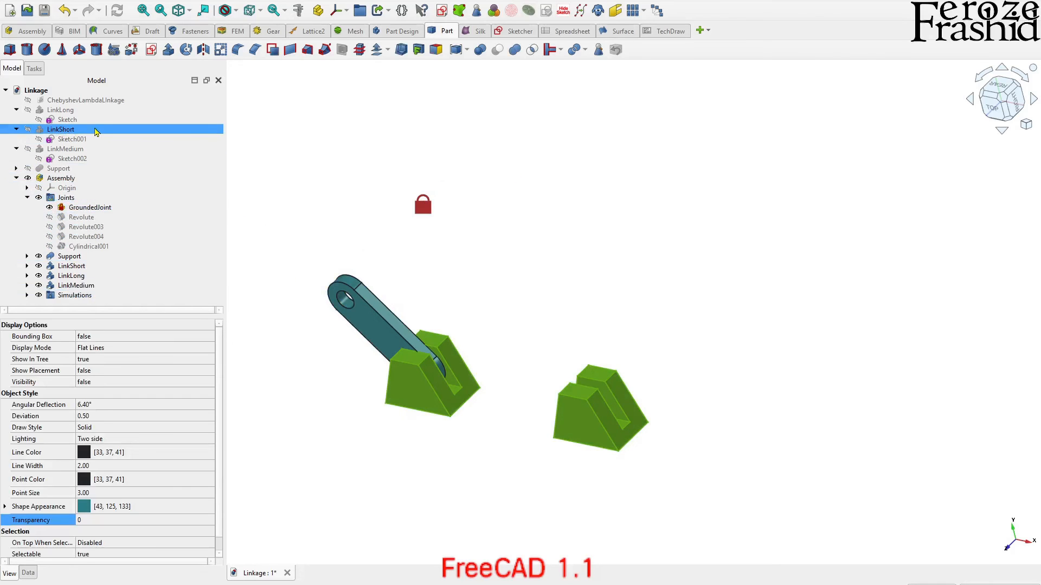
left_click(499, 12)
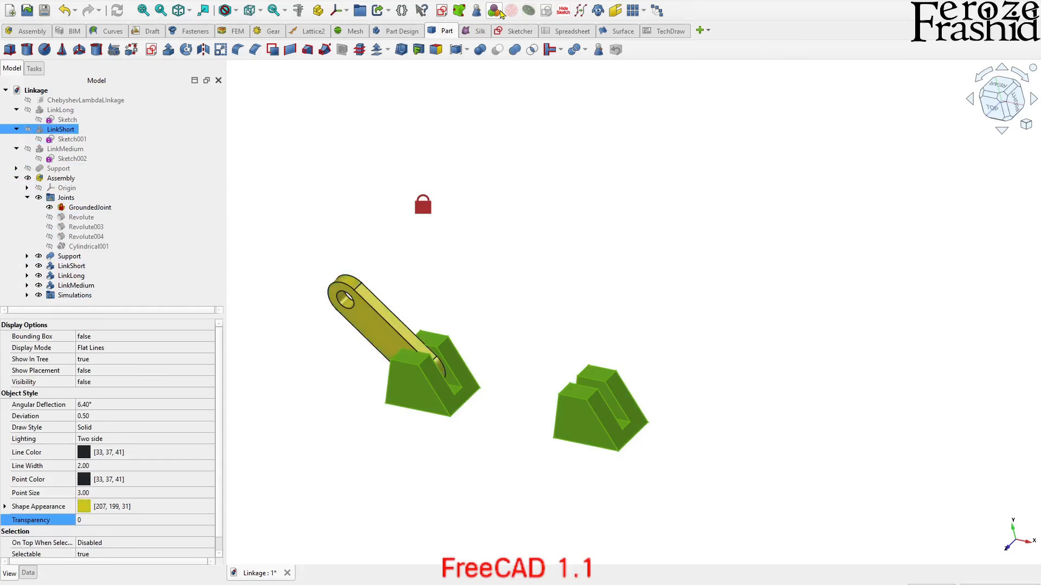
left_click(771, 354)
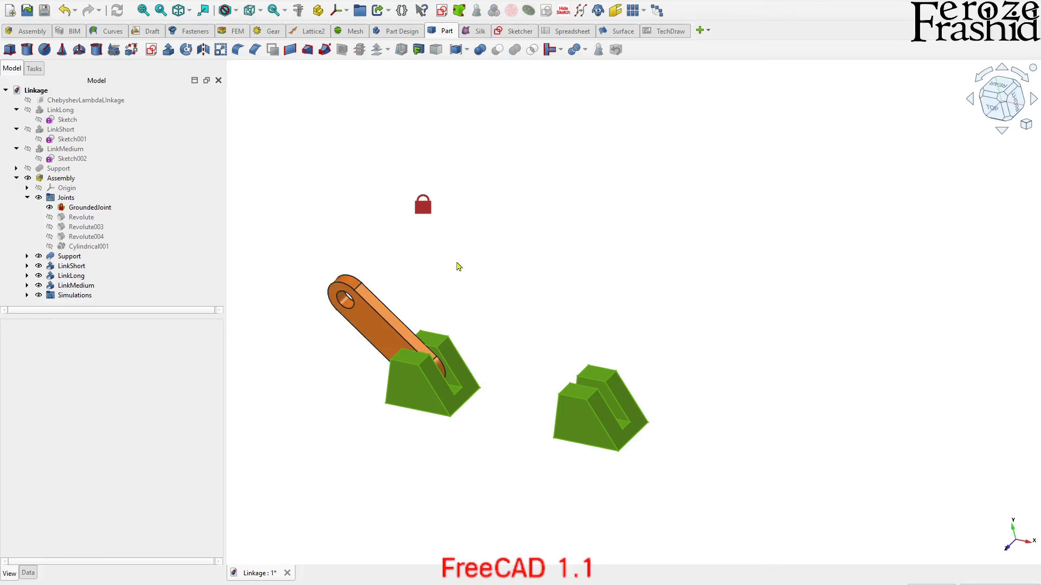
Remove all element color overrides from the assembly's LinkMedium link and accept the change
left_click(516, 261)
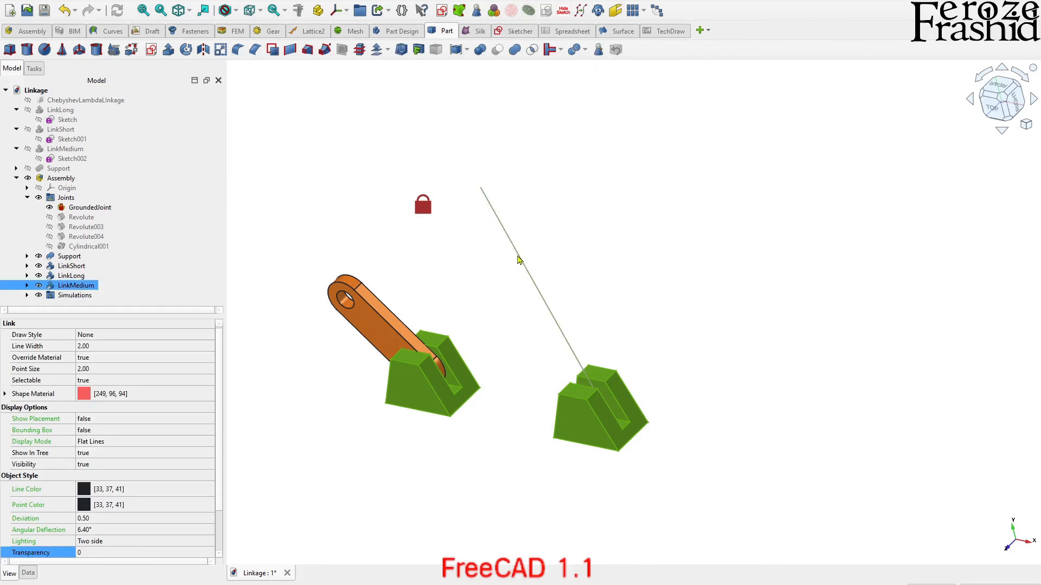
right_click(86, 290)
left_click(142, 6)
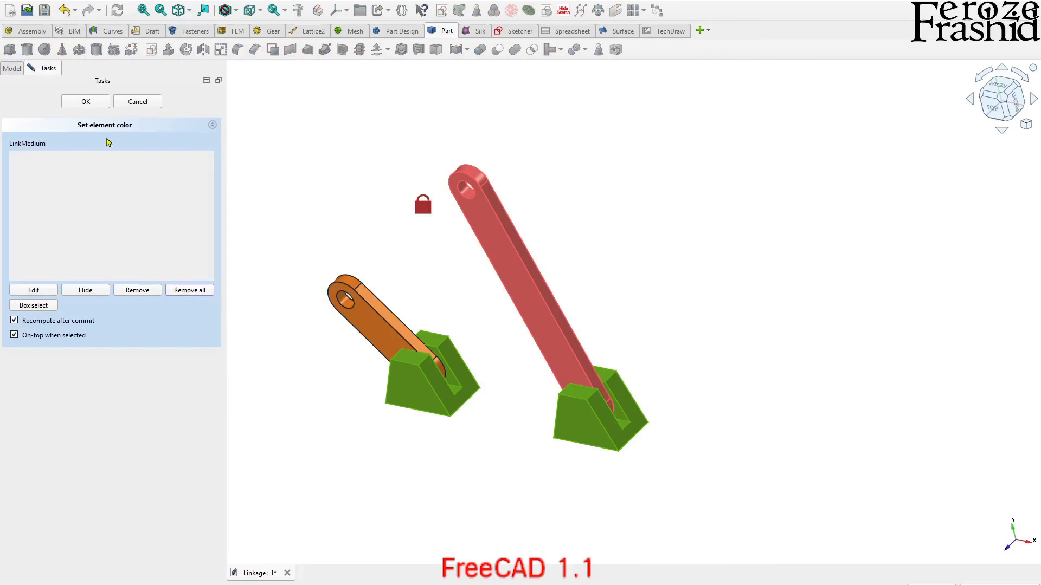
left_click(85, 102)
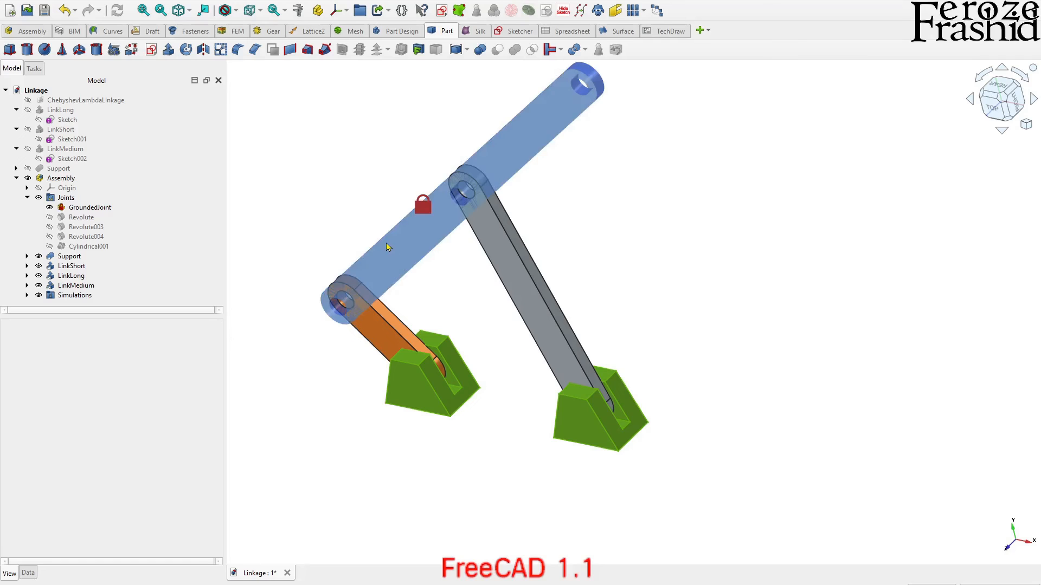
Clear every element color override on the assembly's LinkLong link and accept the change
left_click(390, 251)
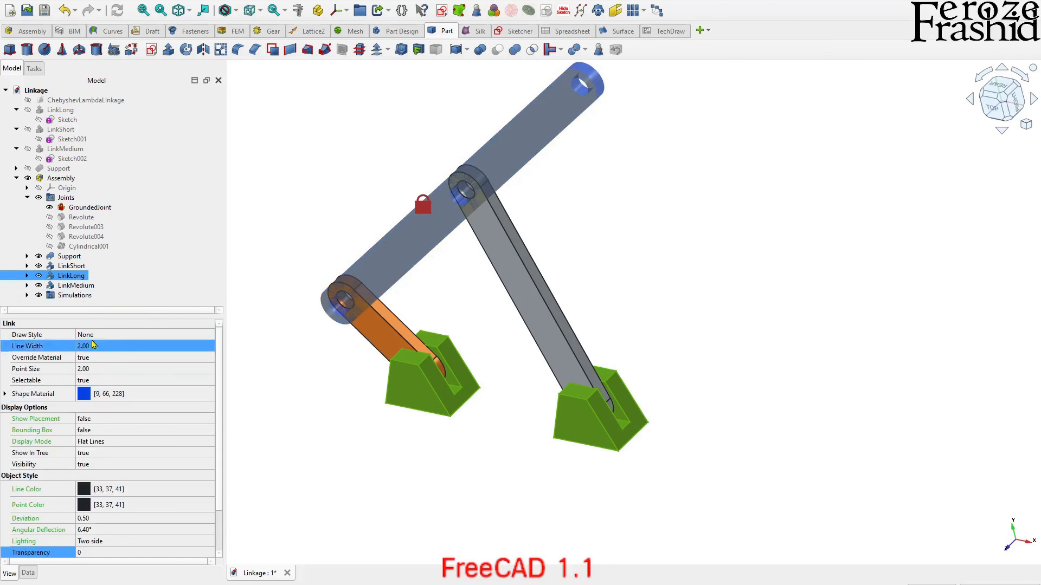
right_click(84, 278)
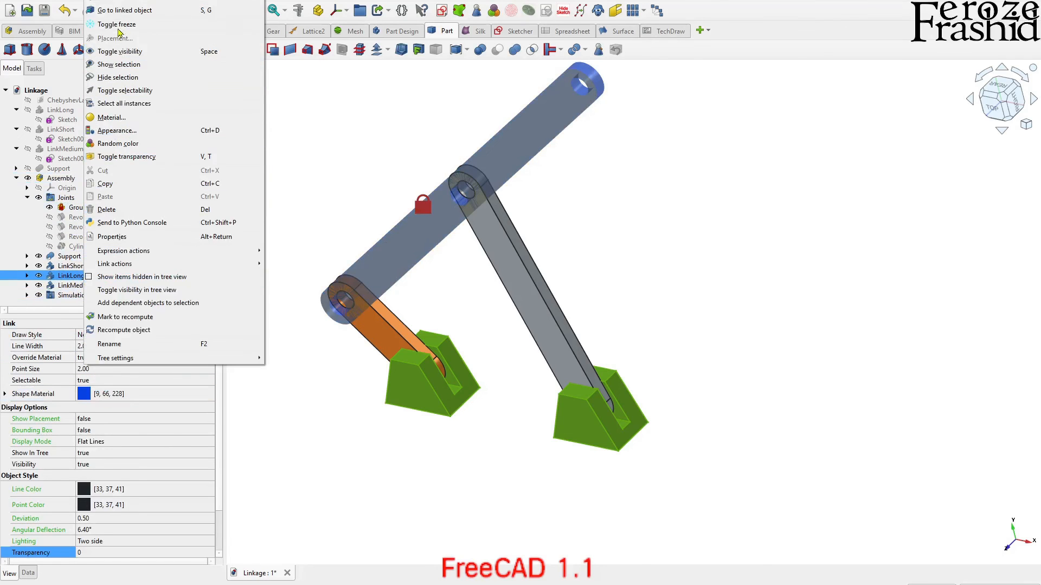
left_click(116, 9)
left_click(185, 291)
left_click(102, 105)
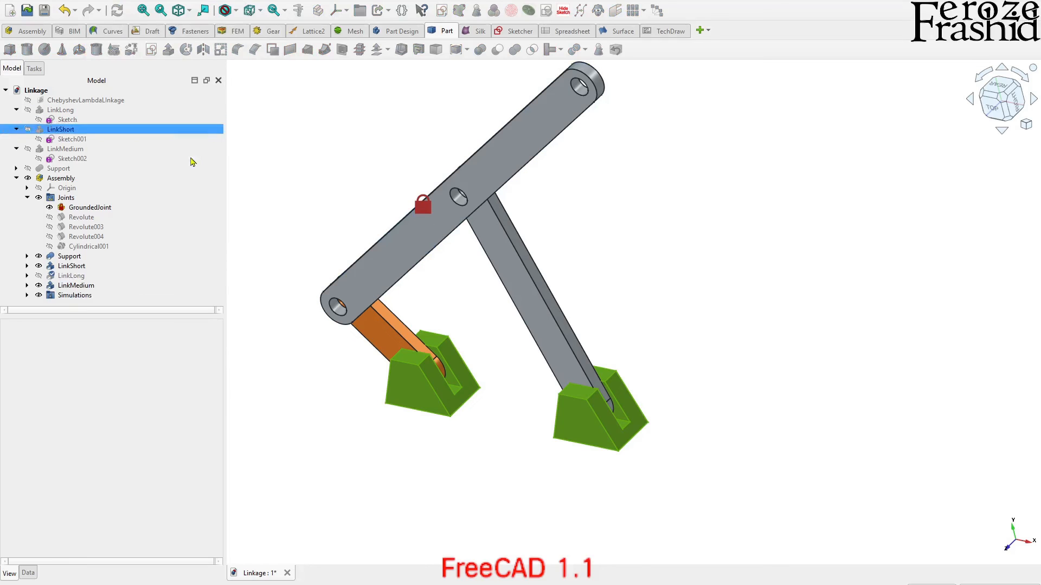
Apply random colors to the assembly's LinkLong link repeatedly until it is yellow
left_click(386, 239)
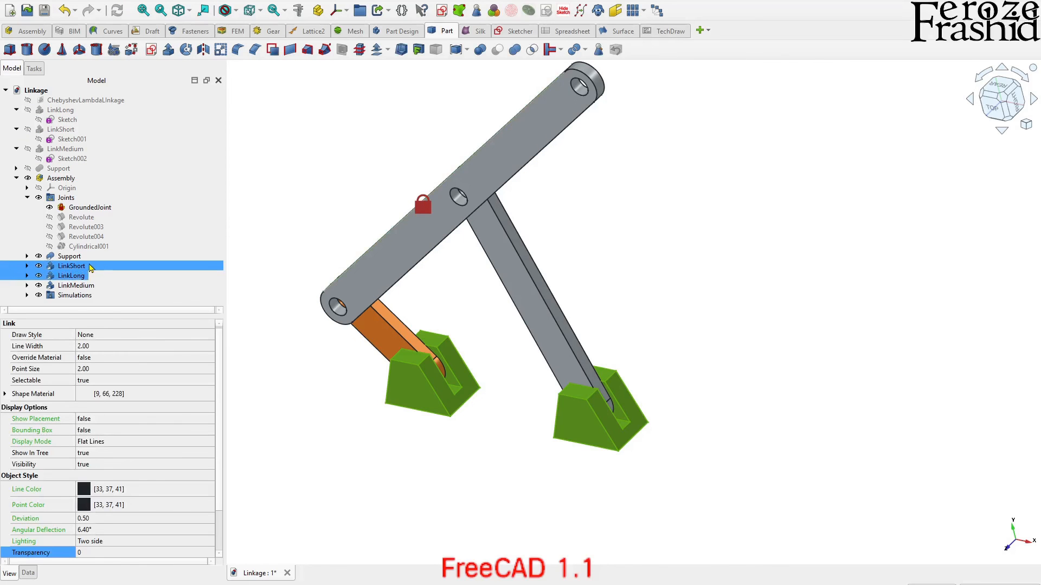
left_click(458, 49)
left_click(534, 240)
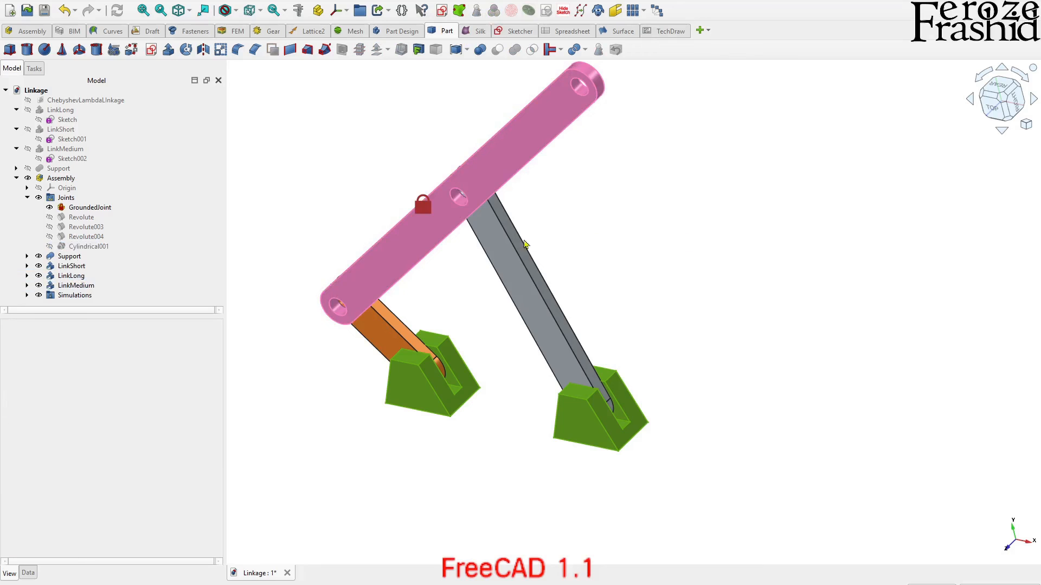
left_click(441, 243)
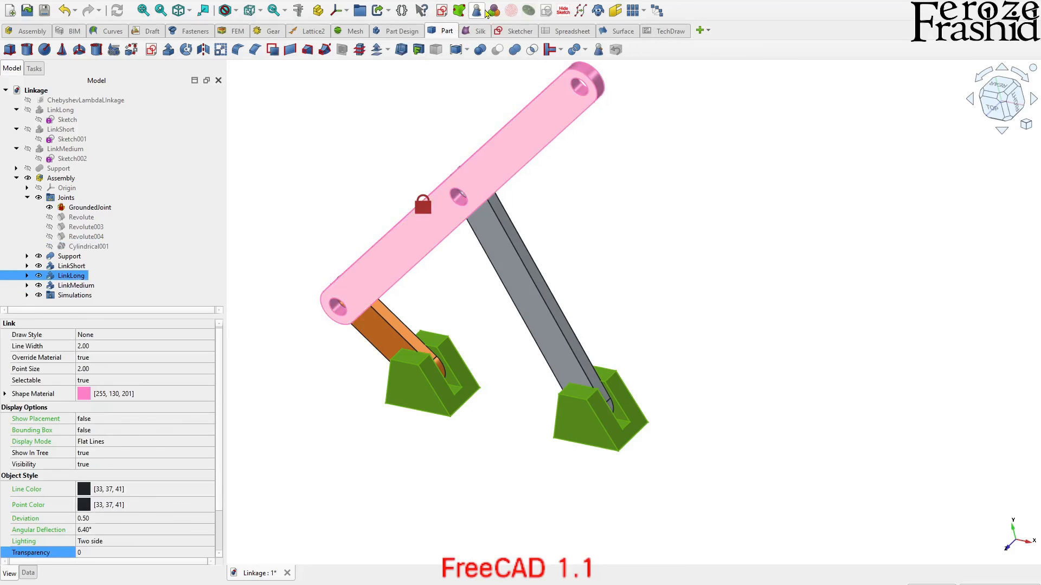
left_click(514, 49)
left_click(699, 319)
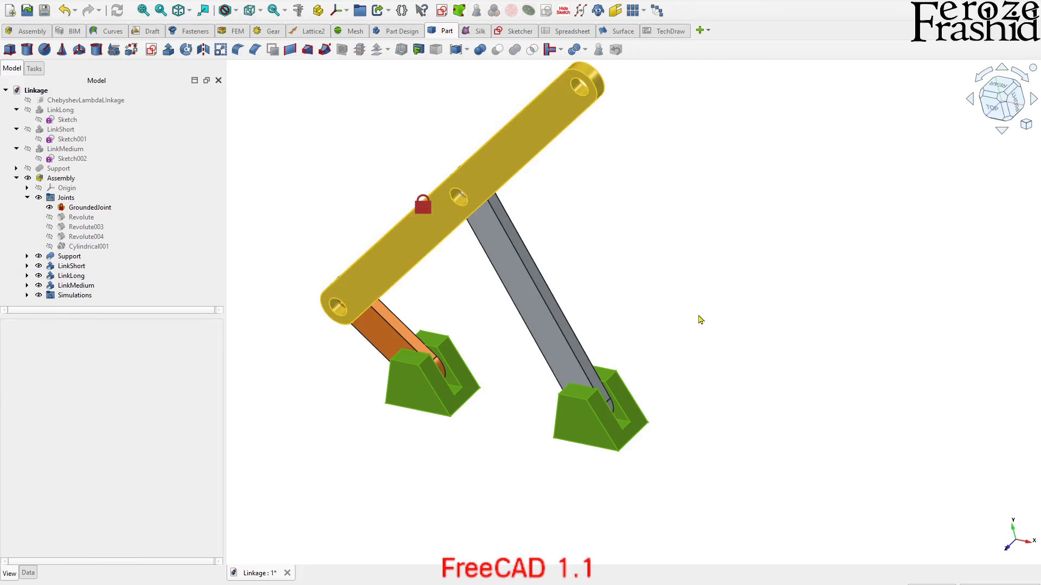
Apply a random color to the LinkMedium link between the long link and its support
left_click(560, 313)
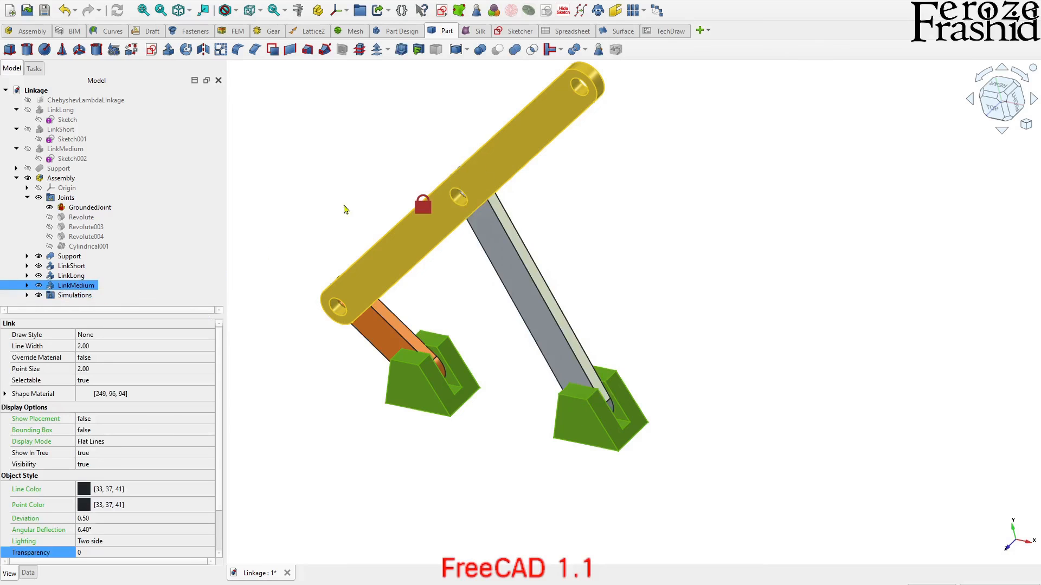
left_click(494, 11)
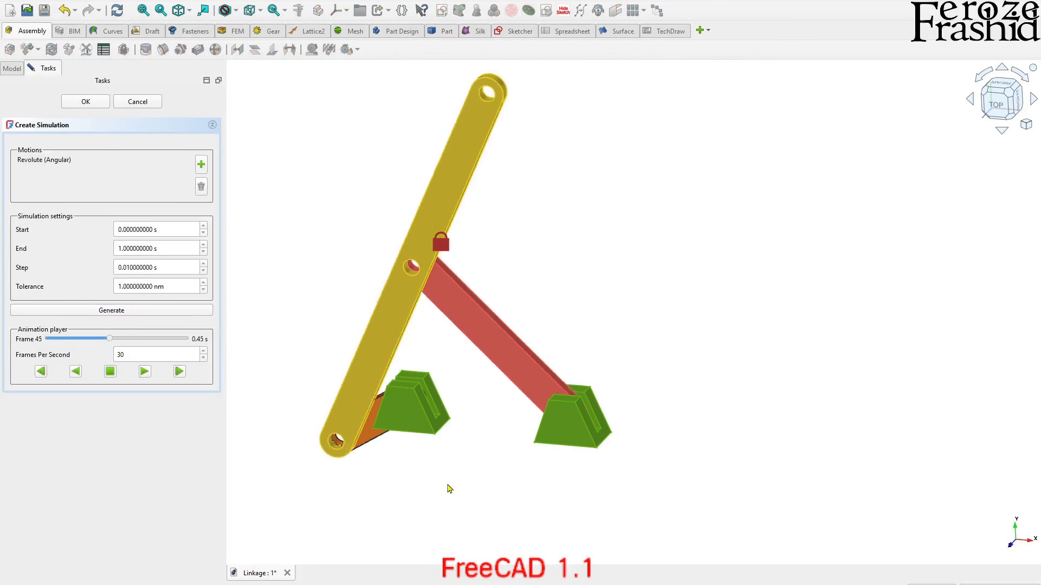